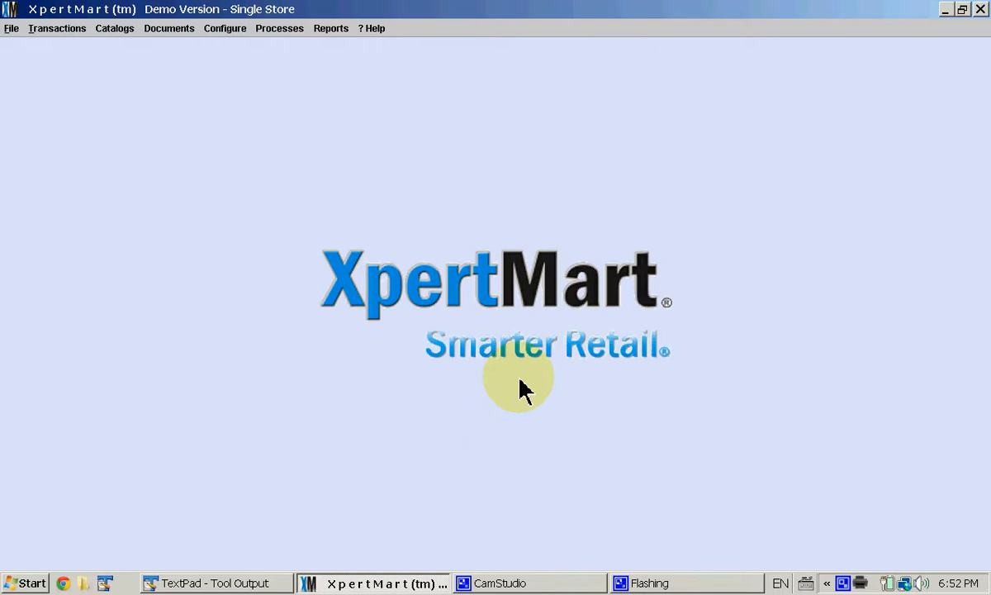
Open the Clients catalog and maximize its window.
{"action": "left_click", "coordinate": [115, 33]}
{"action": "mouse_move", "coordinate": [119, 49]}
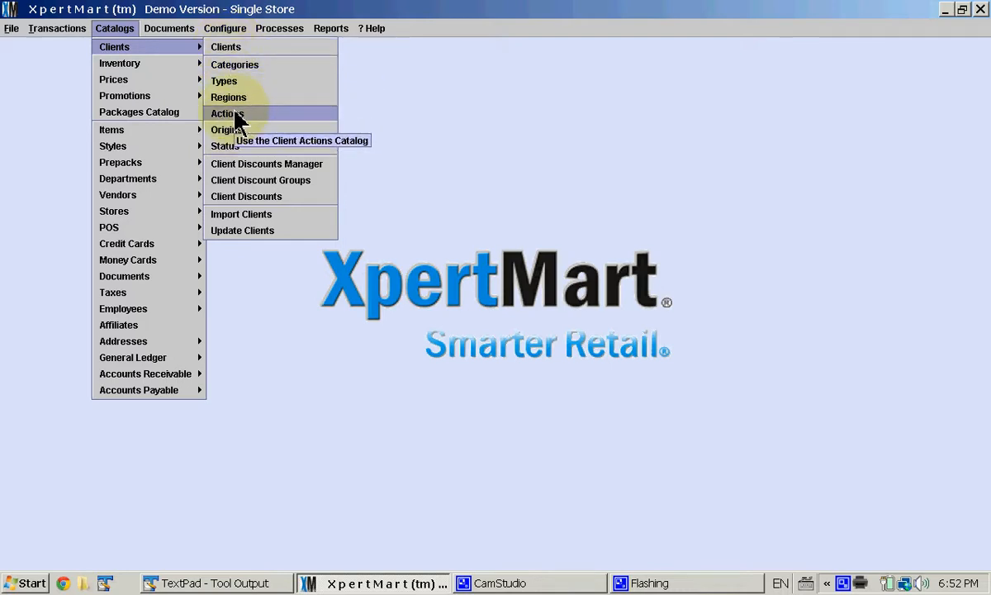
{"action": "left_click", "coordinate": [232, 51]}
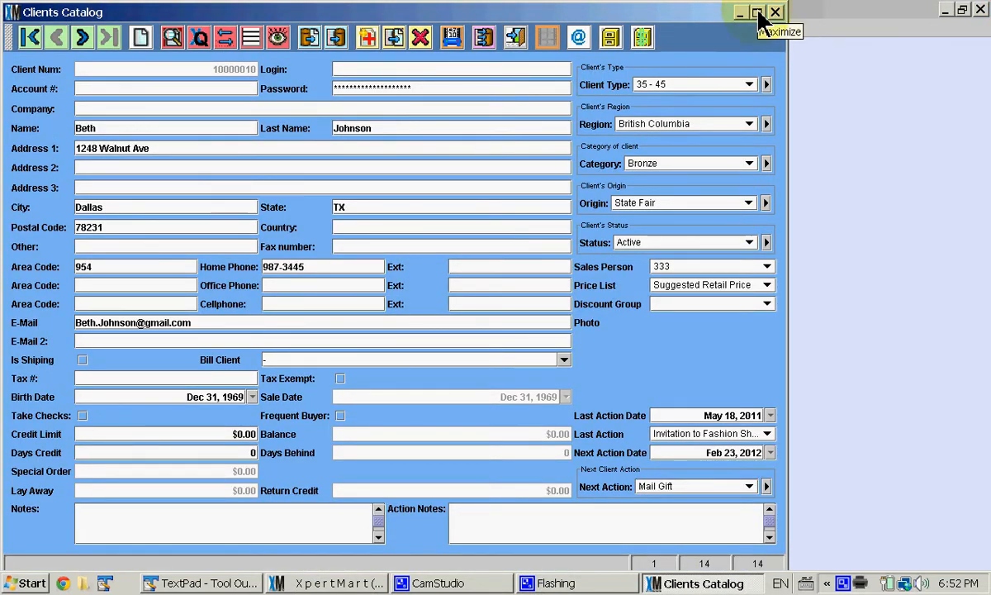
{"action": "left_click", "coordinate": [758, 13]}
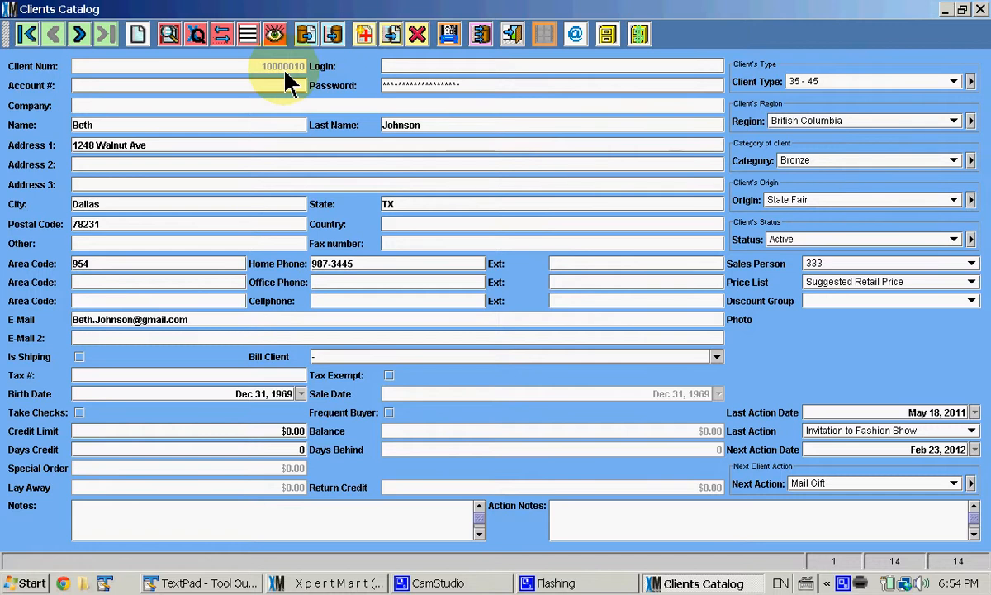
Examine the client's account number, login and password fields.
{"action": "left_click", "coordinate": [226, 88]}
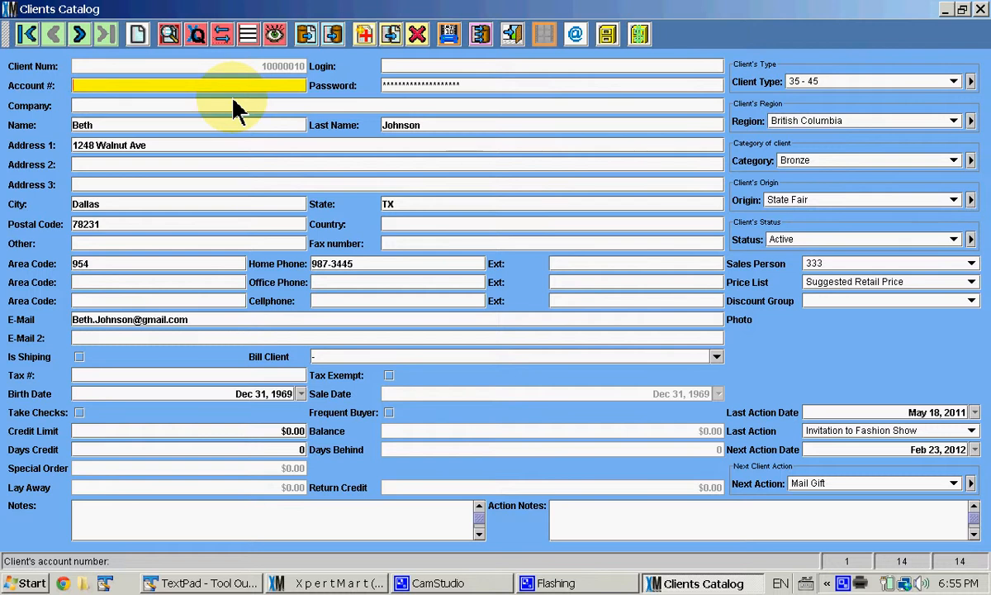
{"action": "left_click", "coordinate": [405, 66]}
{"action": "left_click", "coordinate": [406, 88]}
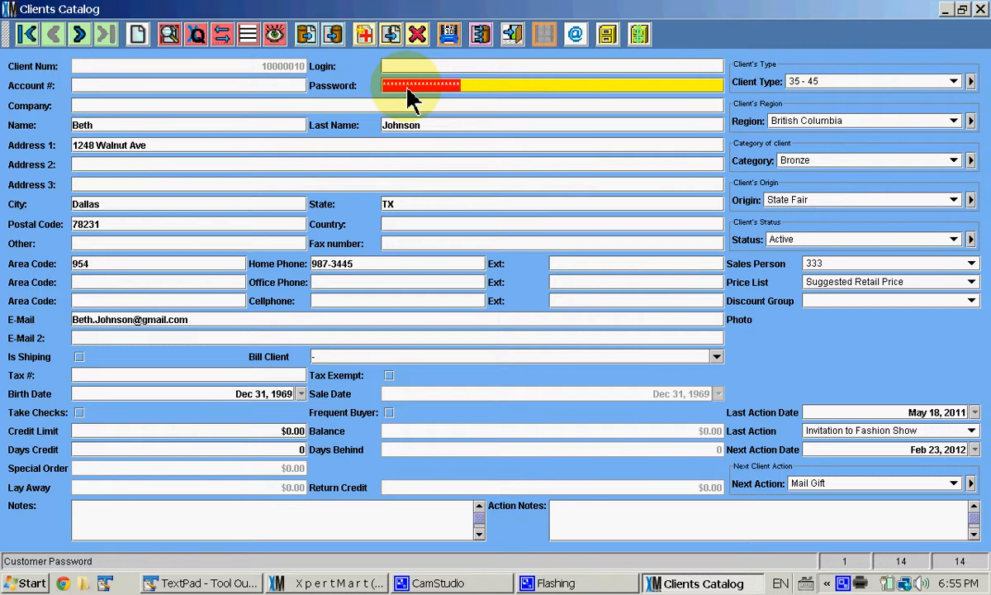
{"action": "left_click", "coordinate": [427, 66]}
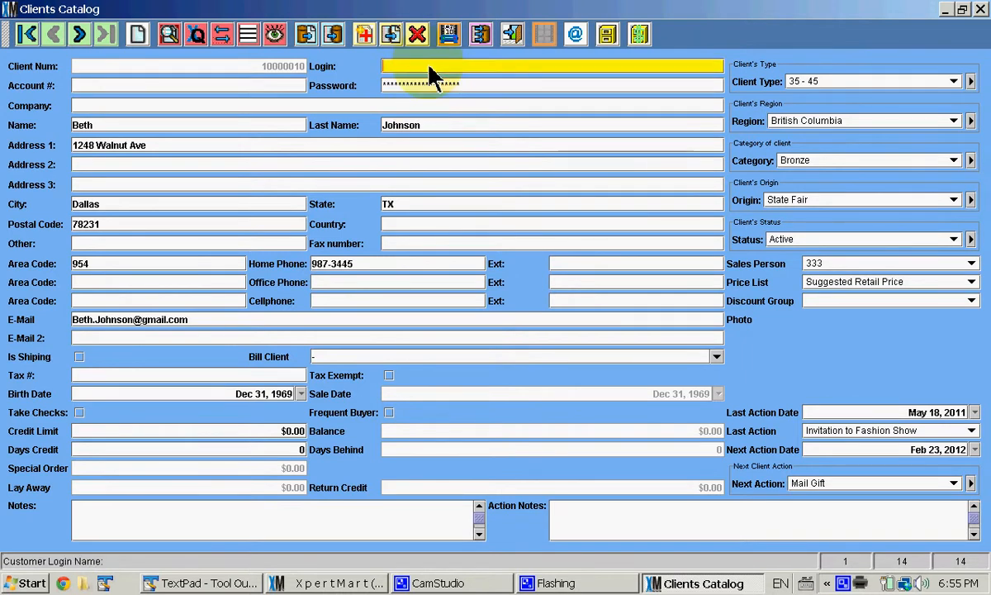
{"action": "left_click", "coordinate": [427, 83]}
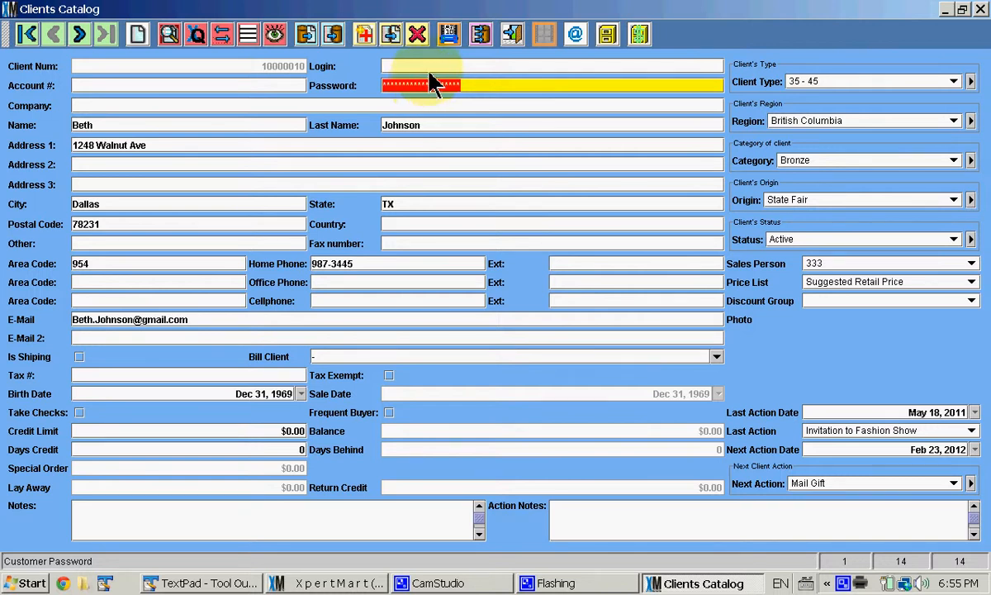
{"action": "left_click", "coordinate": [430, 71]}
{"action": "left_click", "coordinate": [427, 84]}
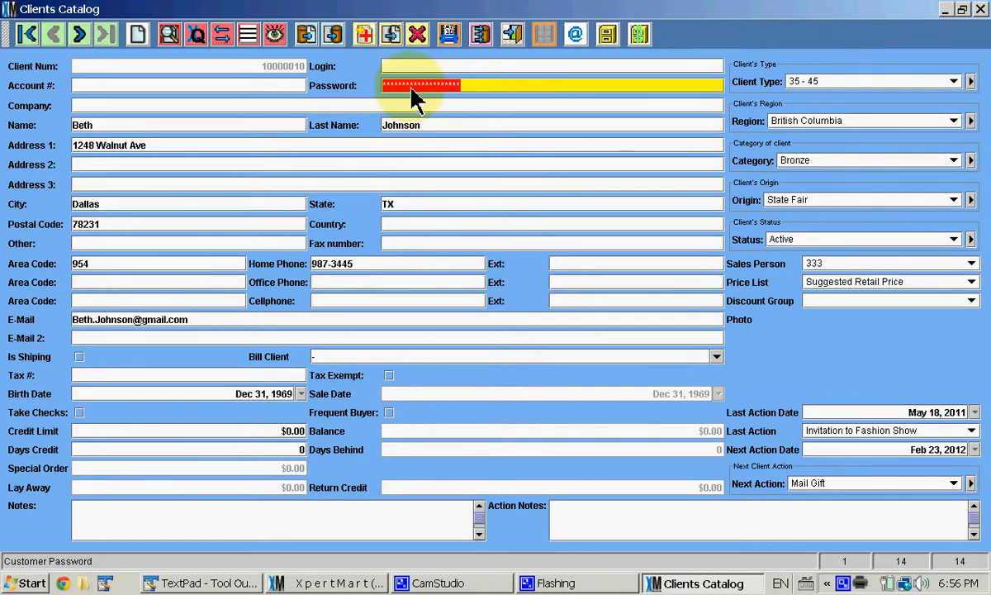
Enter Cambells Soup as the client's company name.
{"action": "left_click", "coordinate": [391, 106]}
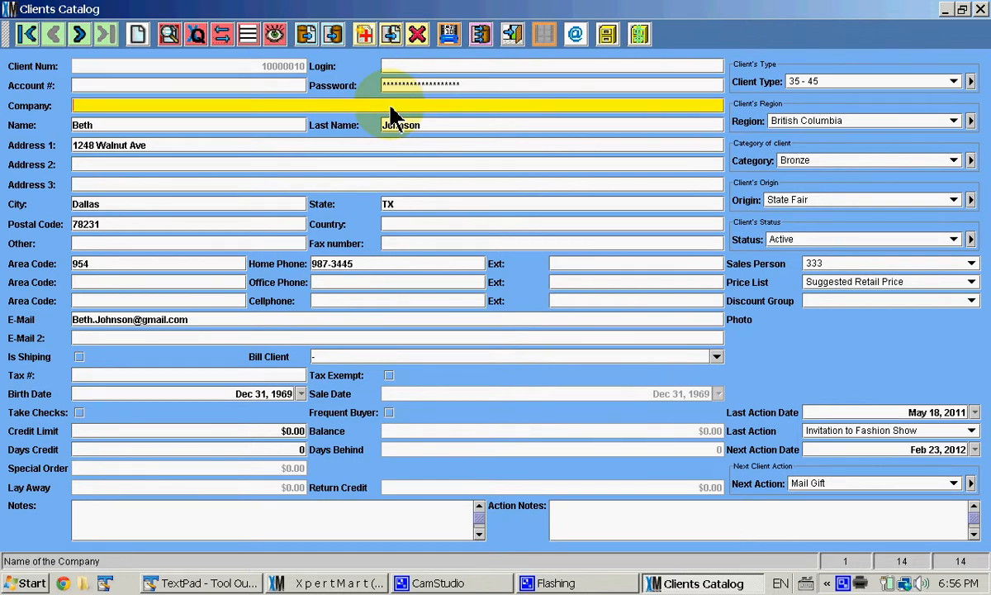
{"action": "type", "text": "Cambells Soup"}
{"action": "key", "text": "Tab"}
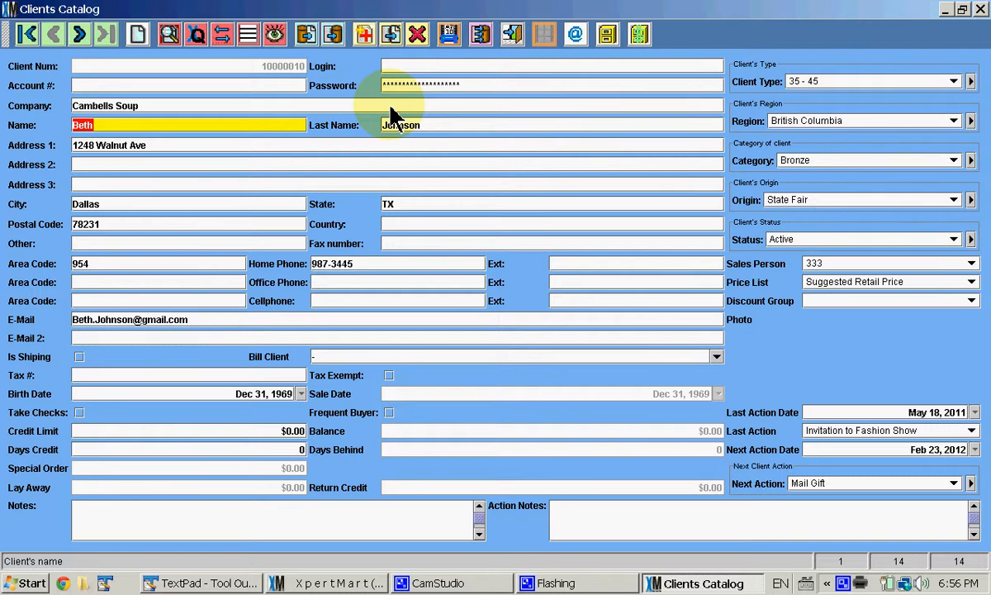
{"action": "left_click", "coordinate": [390, 108]}
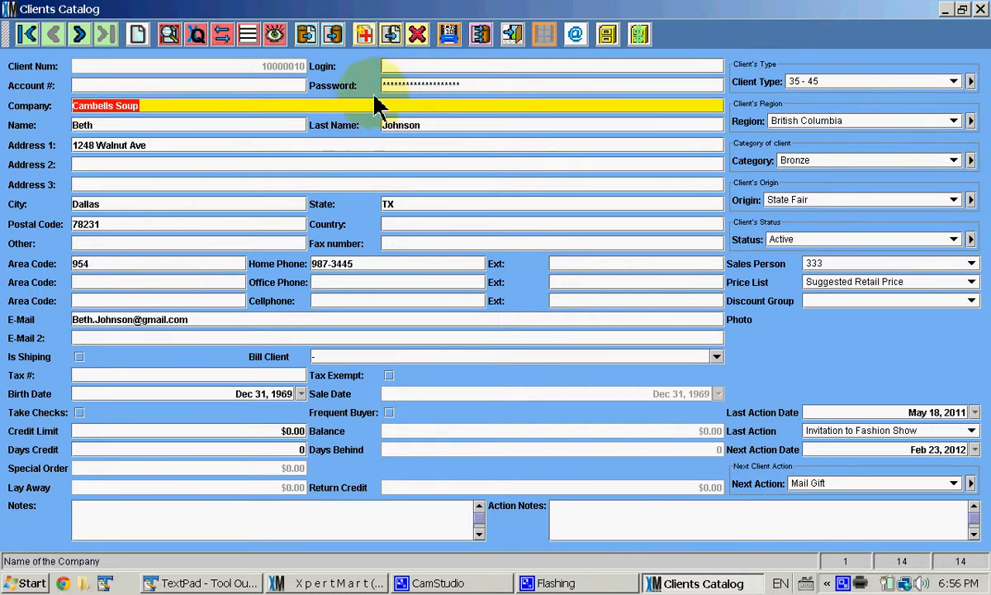
{"action": "left_click", "coordinate": [334, 36]}
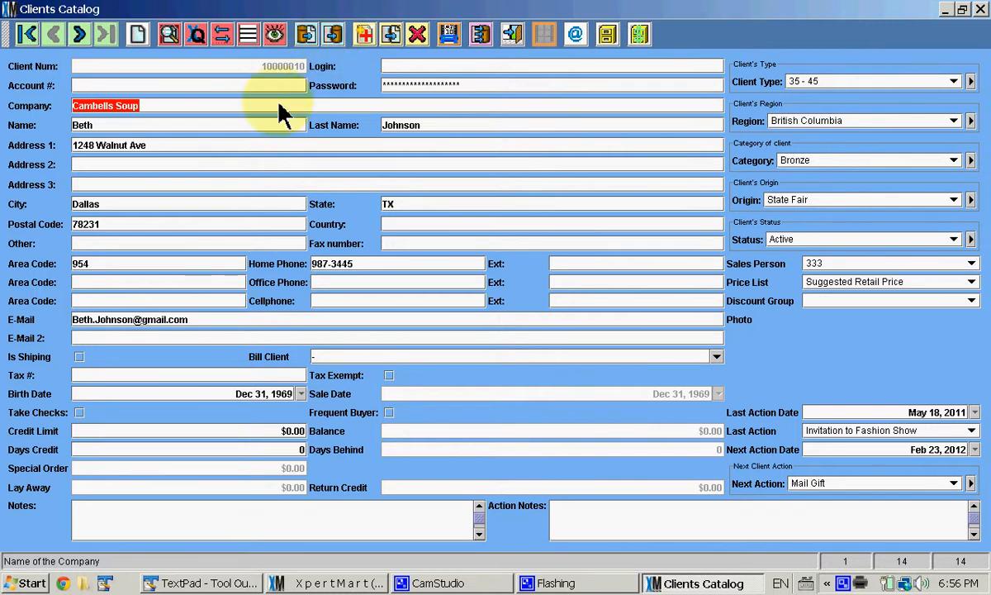
Review the client's name, street address lines, city, state, postal code and country fields.
{"action": "key", "text": "Tab"}
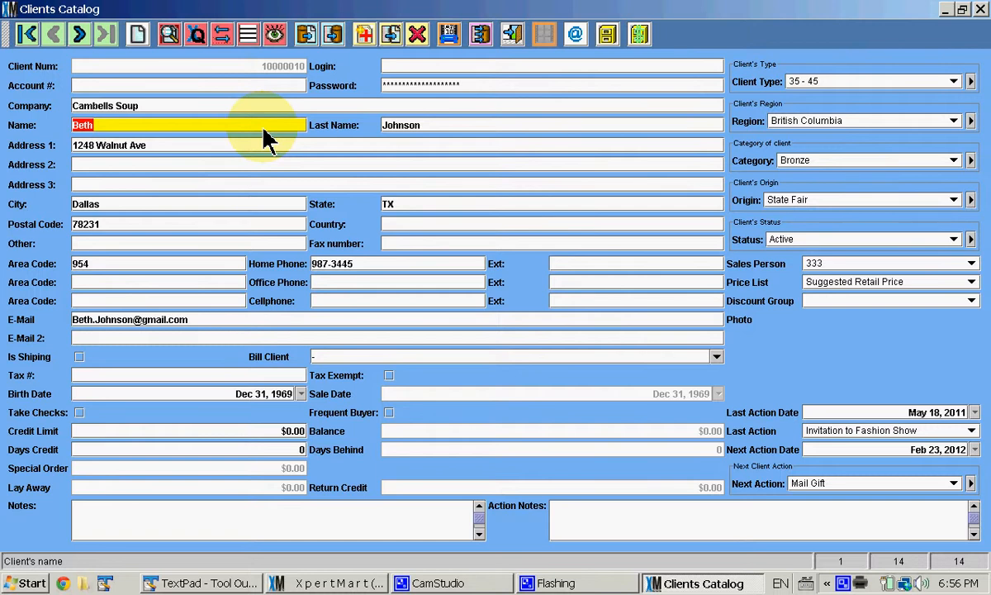
{"action": "key", "text": "shift+Tab"}
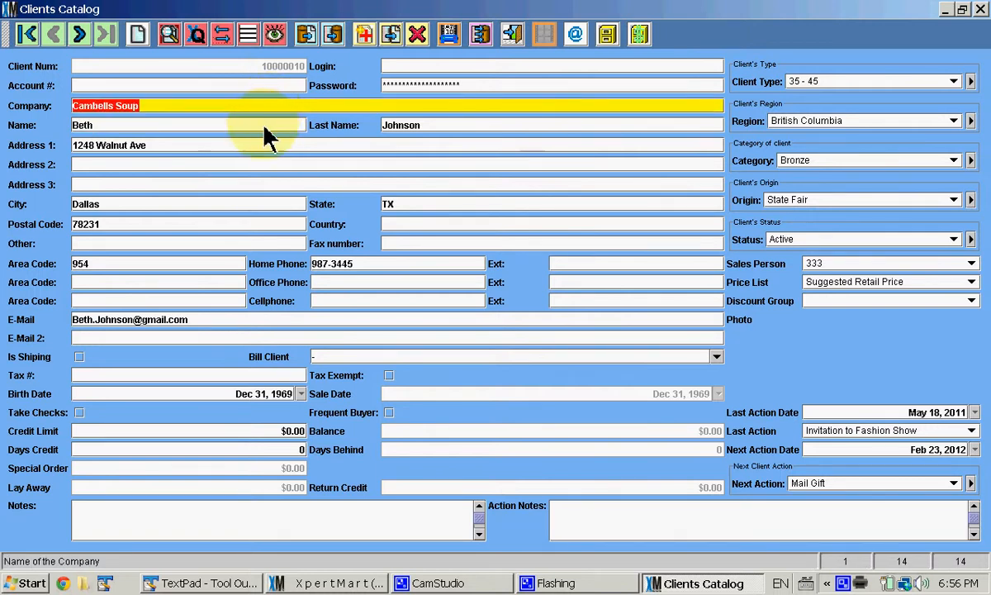
{"action": "key", "text": "Tab"}
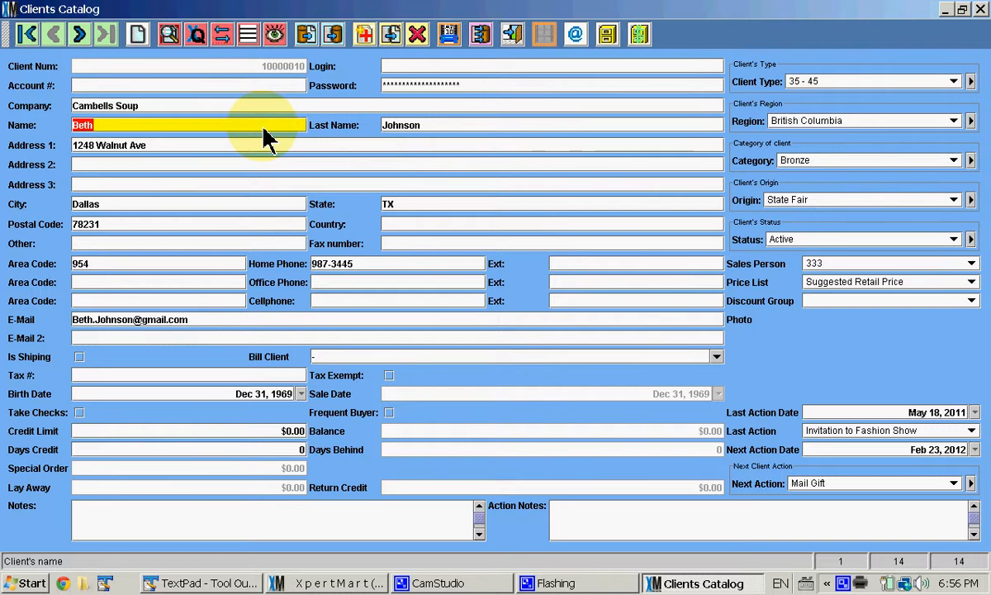
{"action": "key", "text": "Tab"}
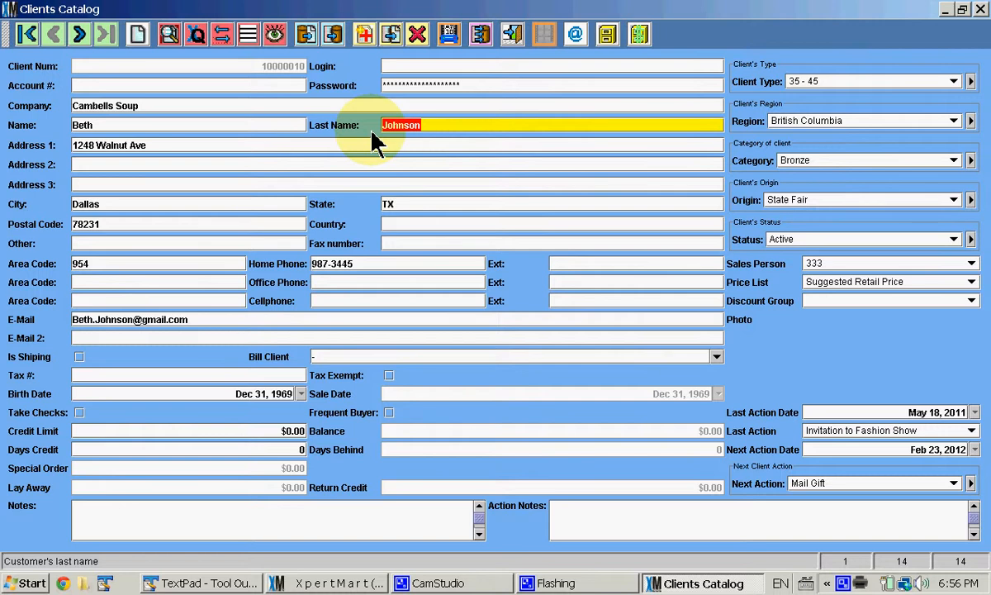
{"action": "key", "text": "Tab"}
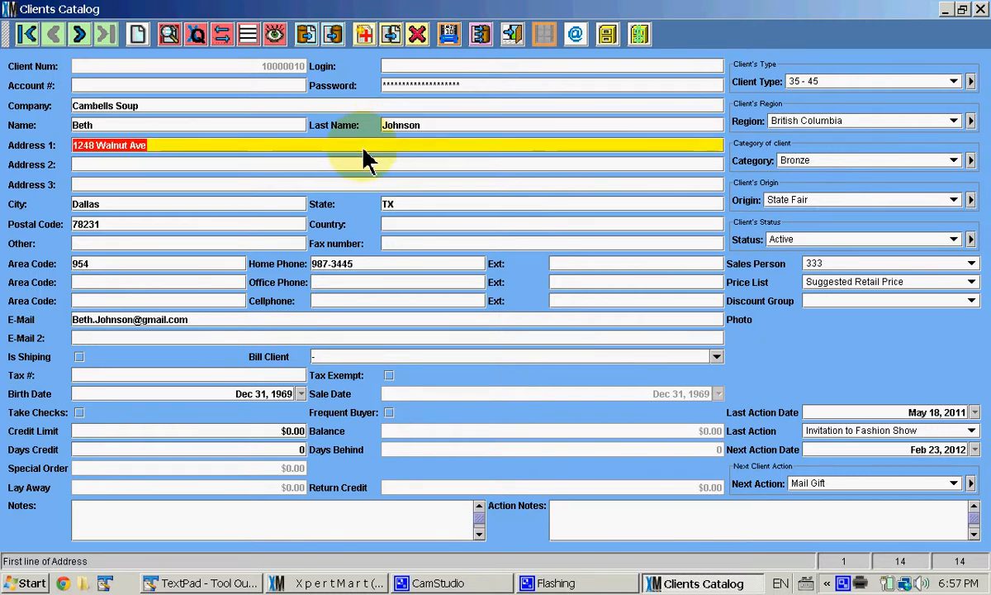
{"action": "key", "text": "Tab"}
{"action": "key", "text": "Tab"}
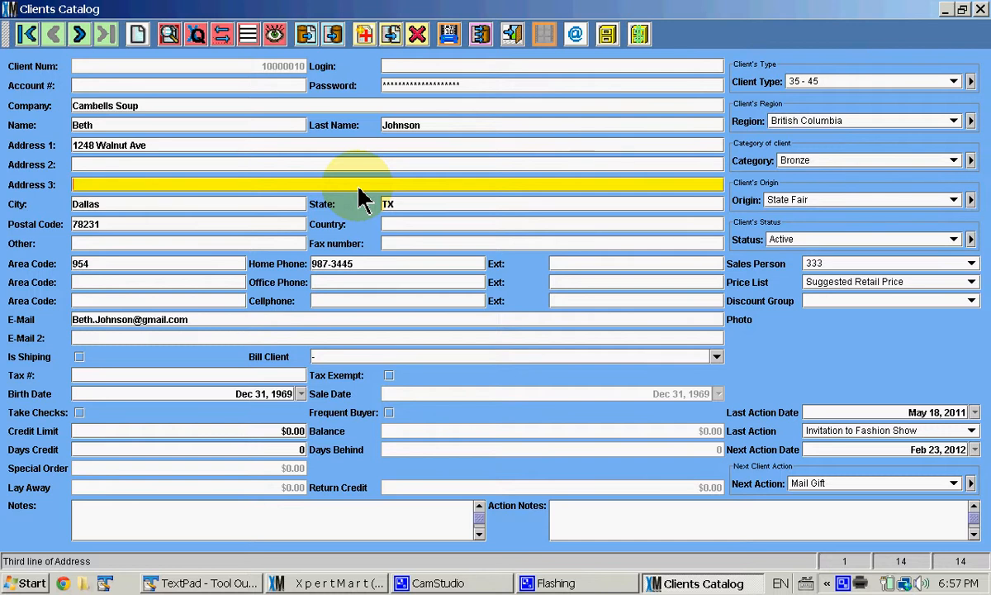
{"action": "left_click", "coordinate": [291, 212]}
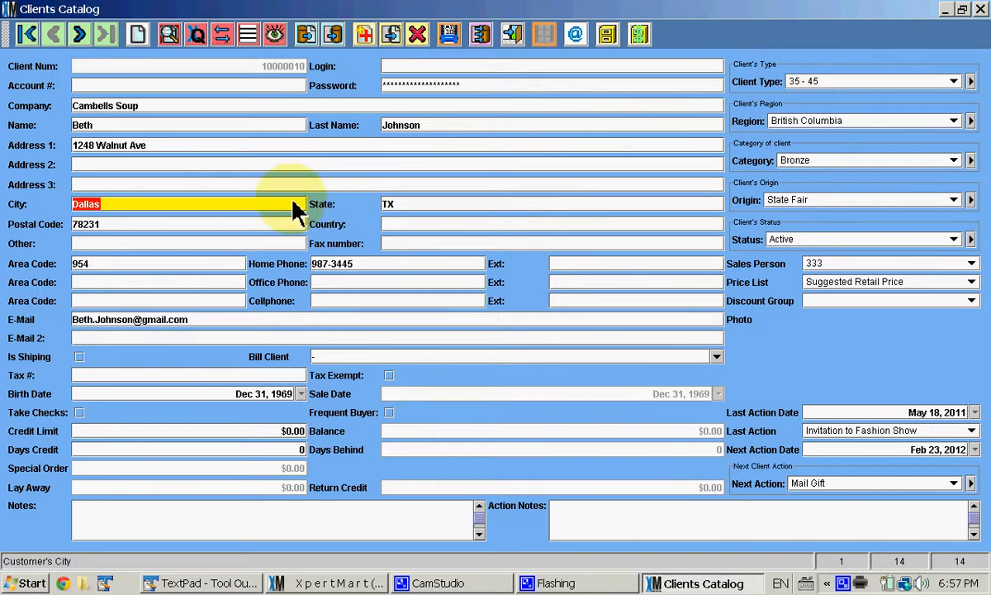
{"action": "left_click", "coordinate": [466, 207]}
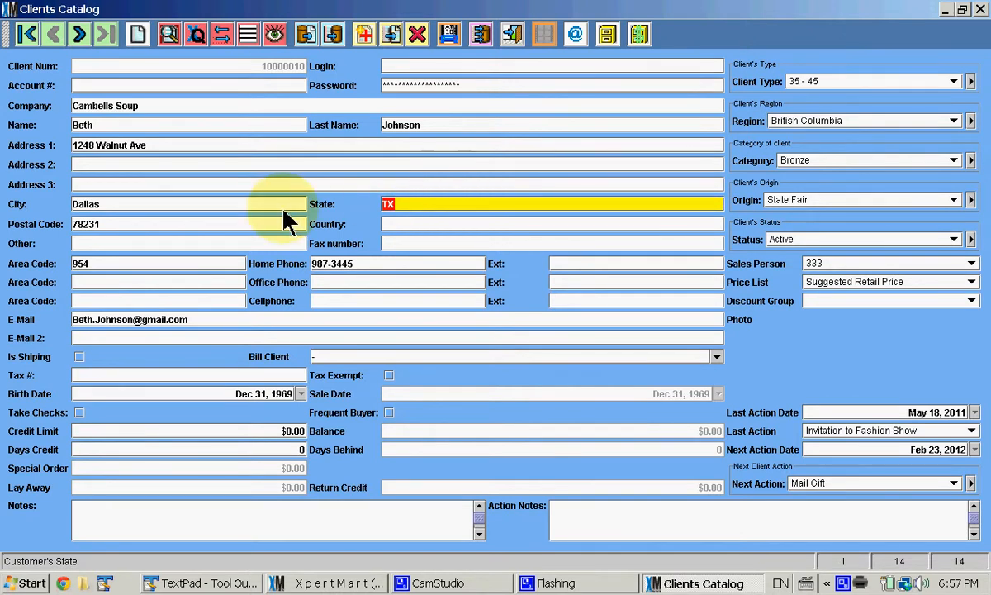
{"action": "left_click", "coordinate": [275, 229]}
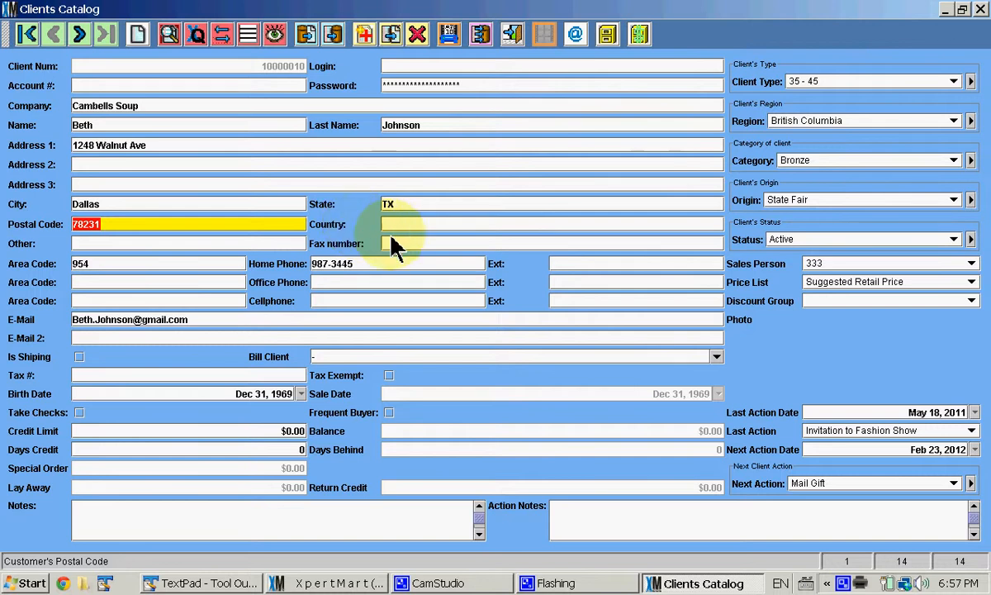
{"action": "left_click", "coordinate": [427, 226]}
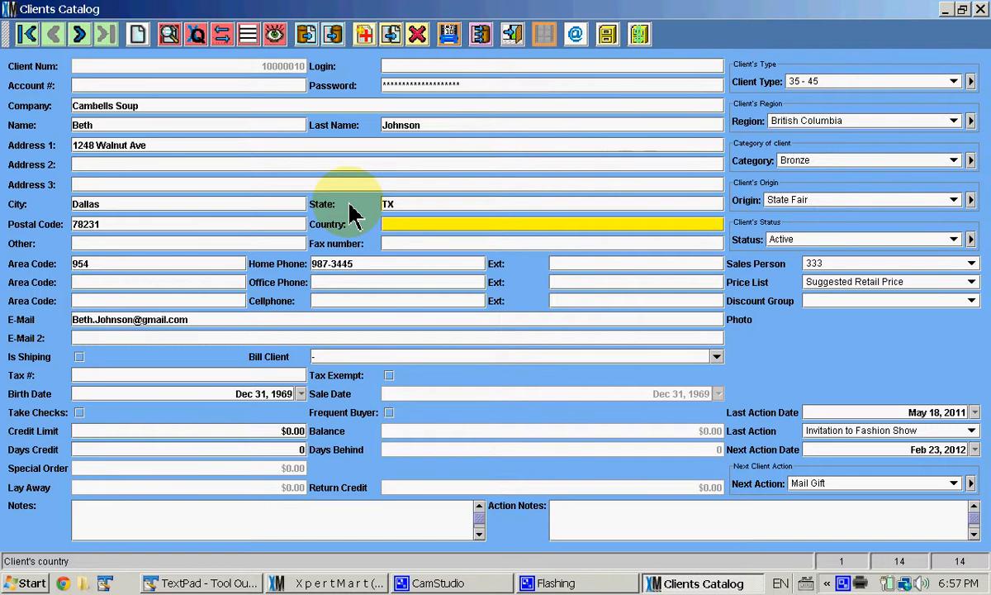
Try spelling out the client's state as Texas and change it back to the abbreviation TX.
{"action": "left_click", "coordinate": [424, 206]}
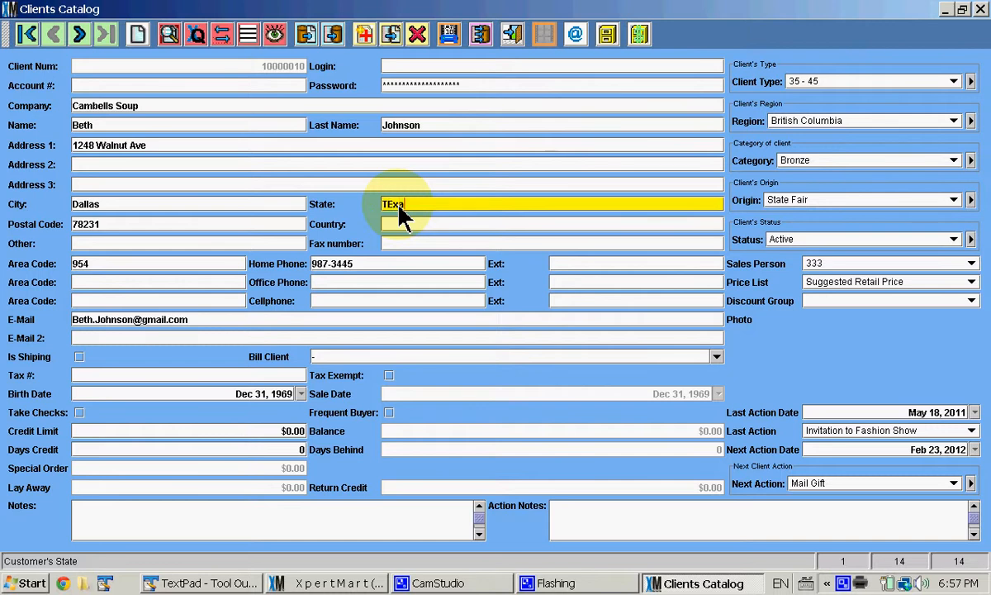
{"action": "type", "text": "Texas"}
{"action": "key", "text": "BackSpace"}
{"action": "key", "text": "BackSpace"}
{"action": "key", "text": "BackSpace"}
{"action": "type", "text": "X"}
{"action": "key", "text": "Tab"}
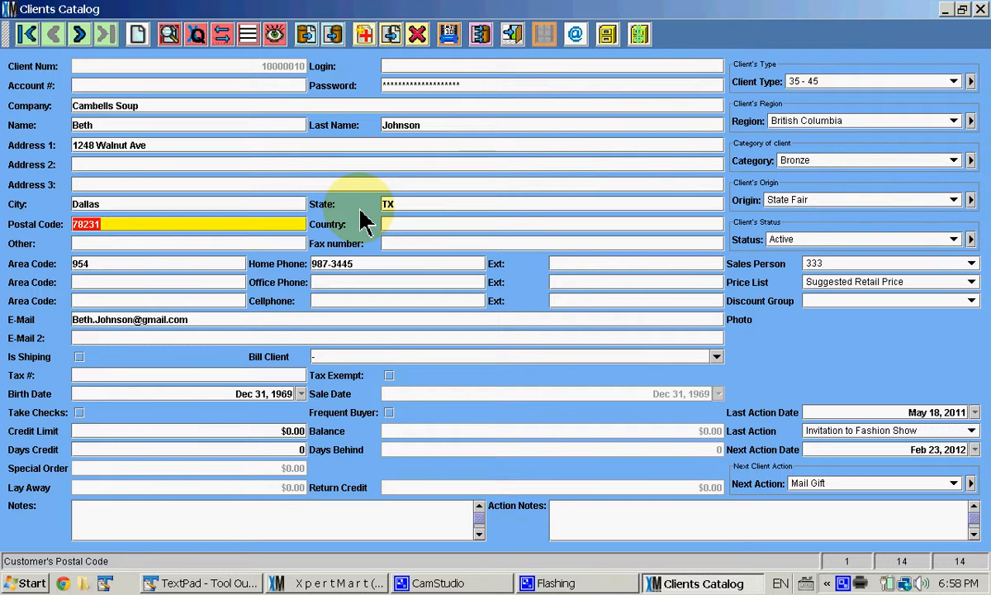
Examine the client's other info, fax, phone, area code, extension and both e-mail fields.
{"action": "left_click", "coordinate": [129, 243]}
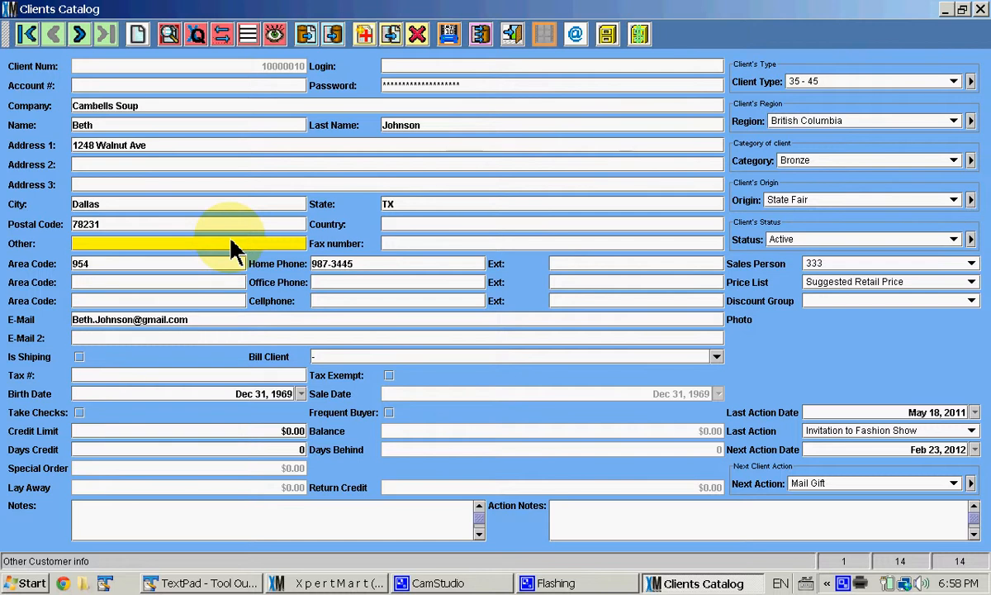
{"action": "left_click", "coordinate": [434, 244]}
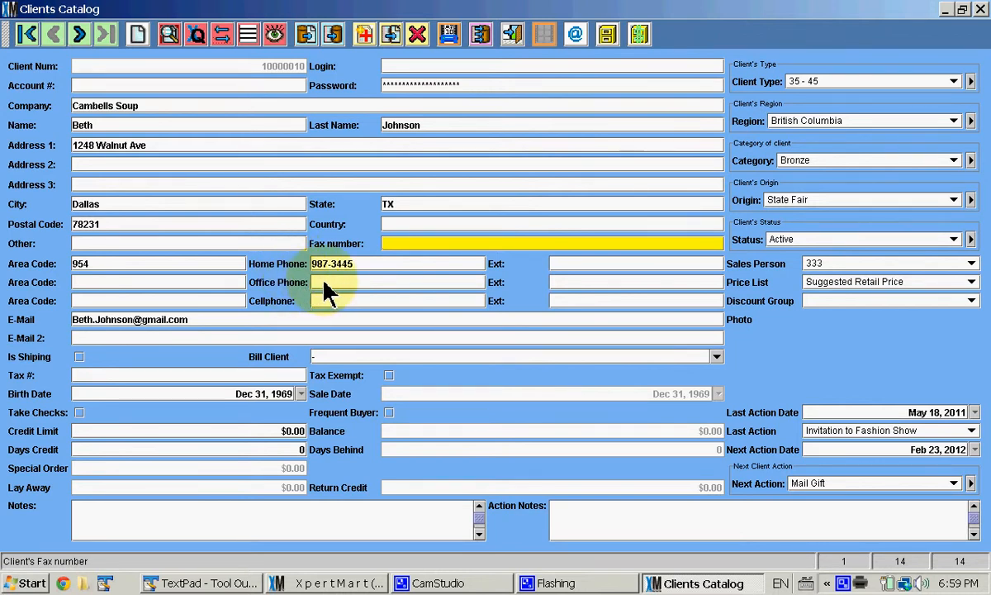
{"action": "left_click", "coordinate": [324, 302]}
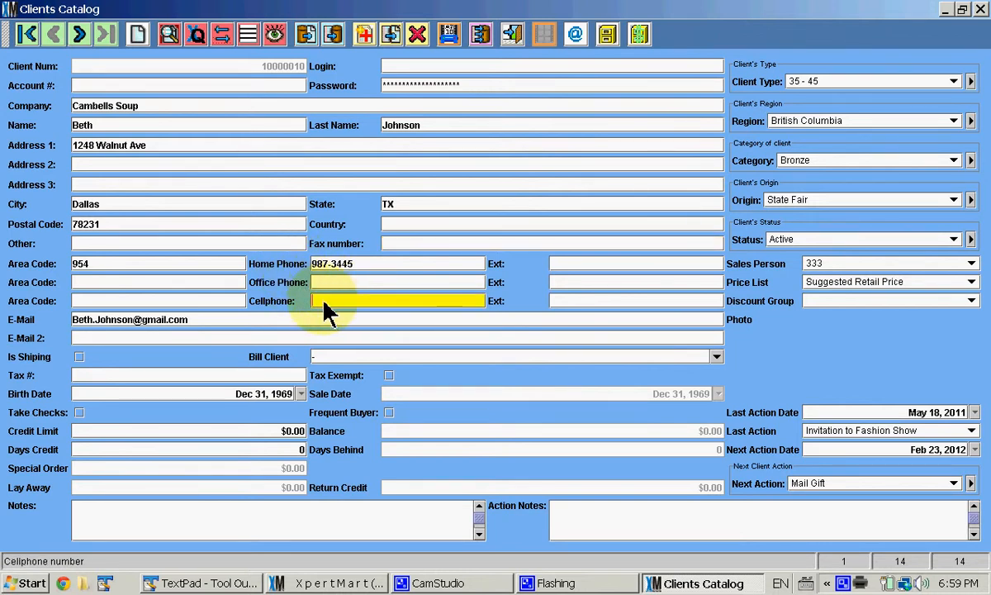
{"action": "left_click", "coordinate": [194, 270]}
{"action": "left_click", "coordinate": [195, 280]}
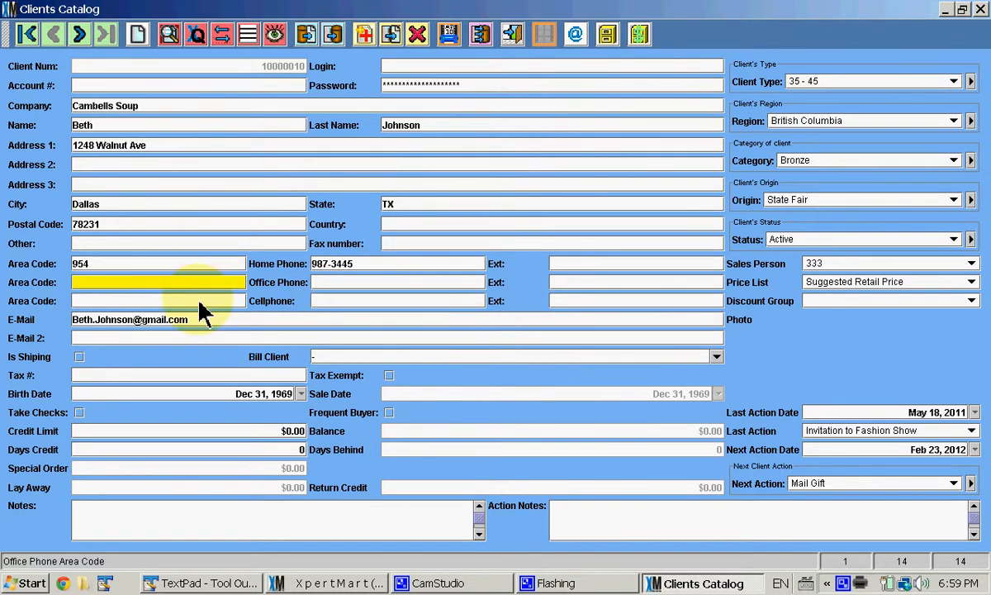
{"action": "left_click", "coordinate": [200, 302]}
{"action": "left_click", "coordinate": [609, 266]}
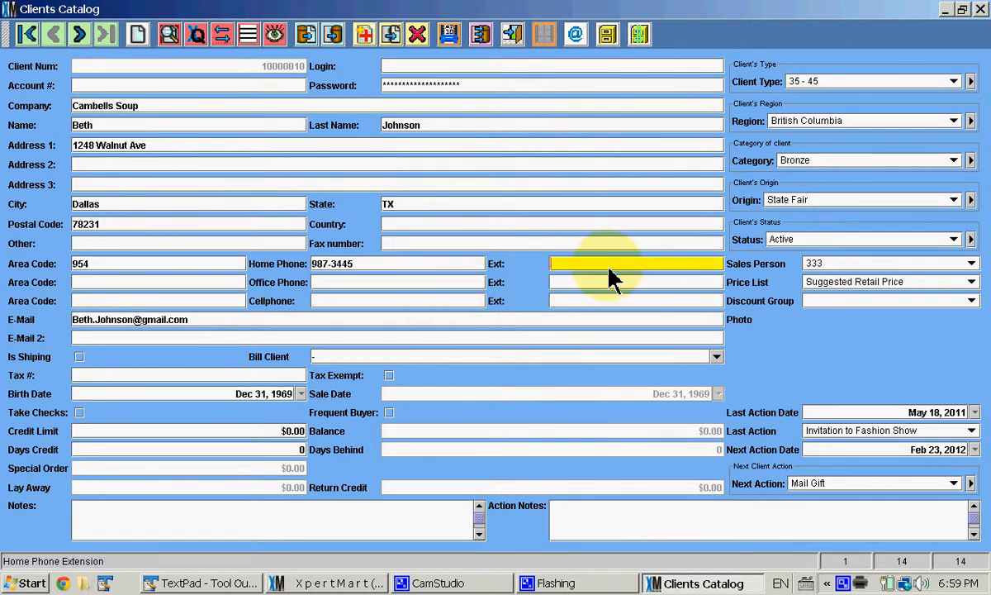
{"action": "left_click", "coordinate": [608, 280]}
{"action": "left_click", "coordinate": [604, 300]}
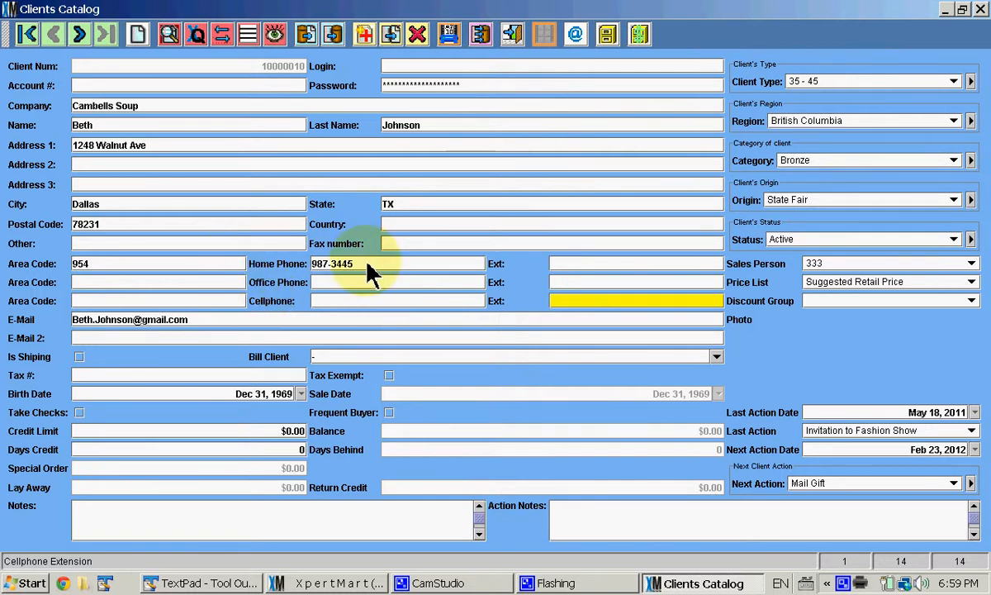
{"action": "left_click", "coordinate": [423, 246]}
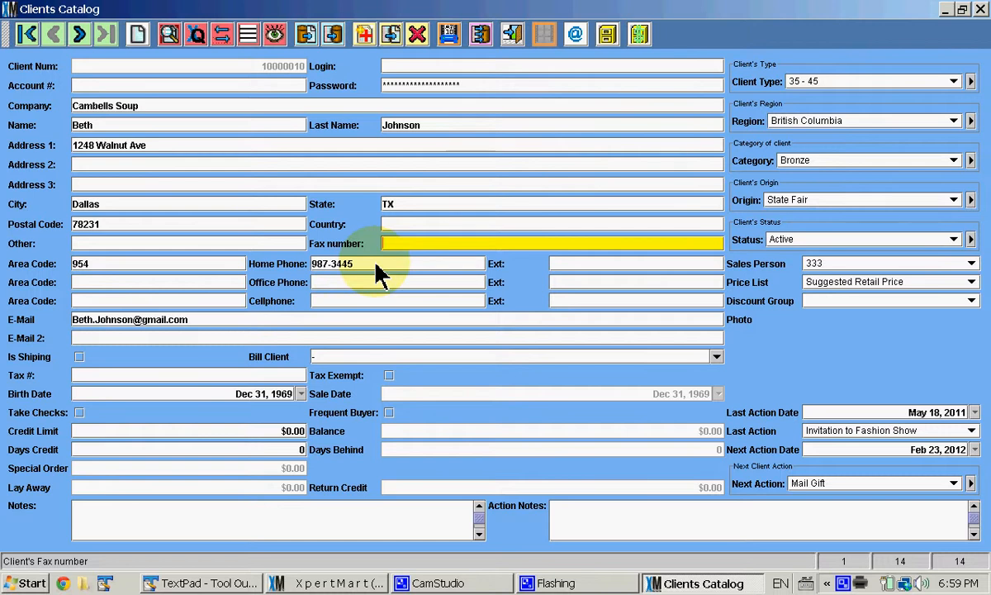
{"action": "left_click", "coordinate": [362, 322]}
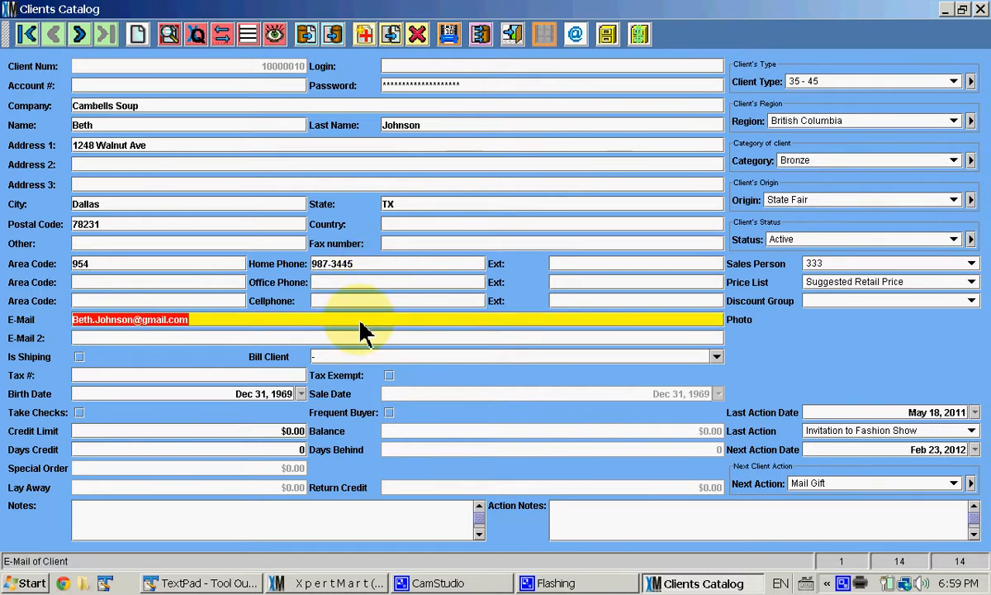
{"action": "left_click", "coordinate": [358, 339]}
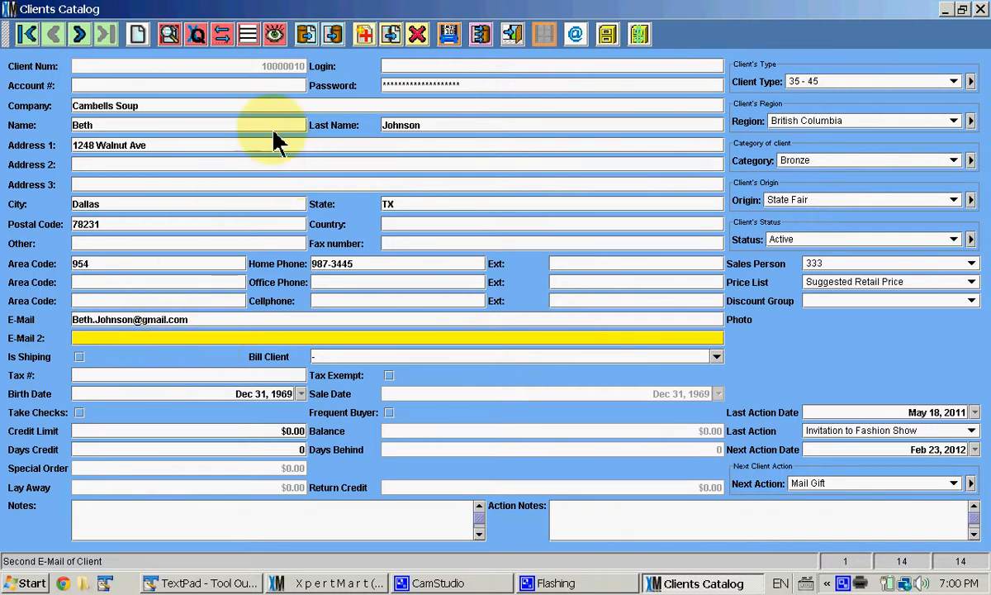
Mark the client as a shipping customer and assign another existing client as the Bill Client.
{"action": "left_click", "coordinate": [80, 358]}
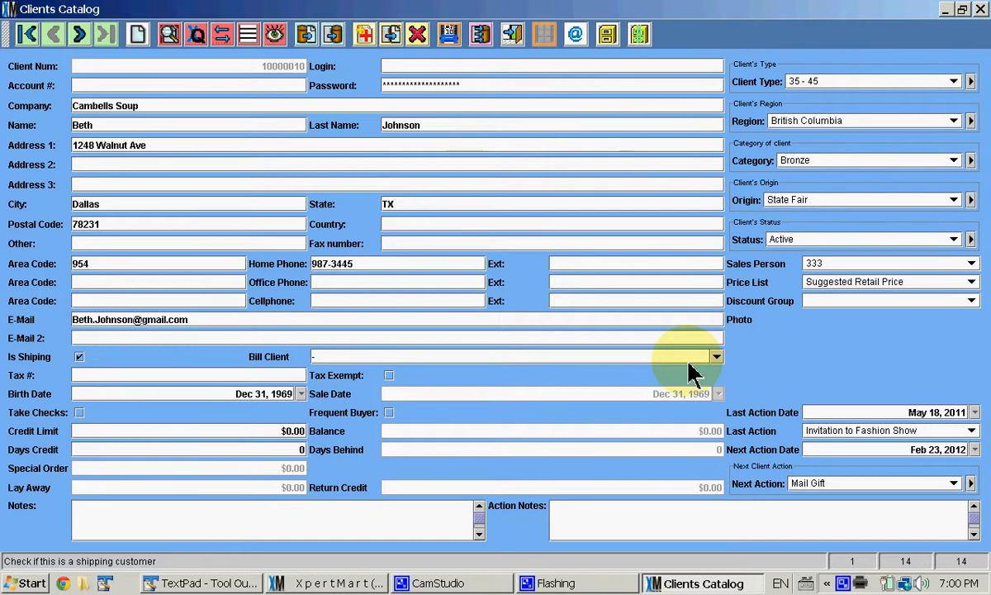
{"action": "key", "text": "Tab"}
{"action": "type", "text": "s"}
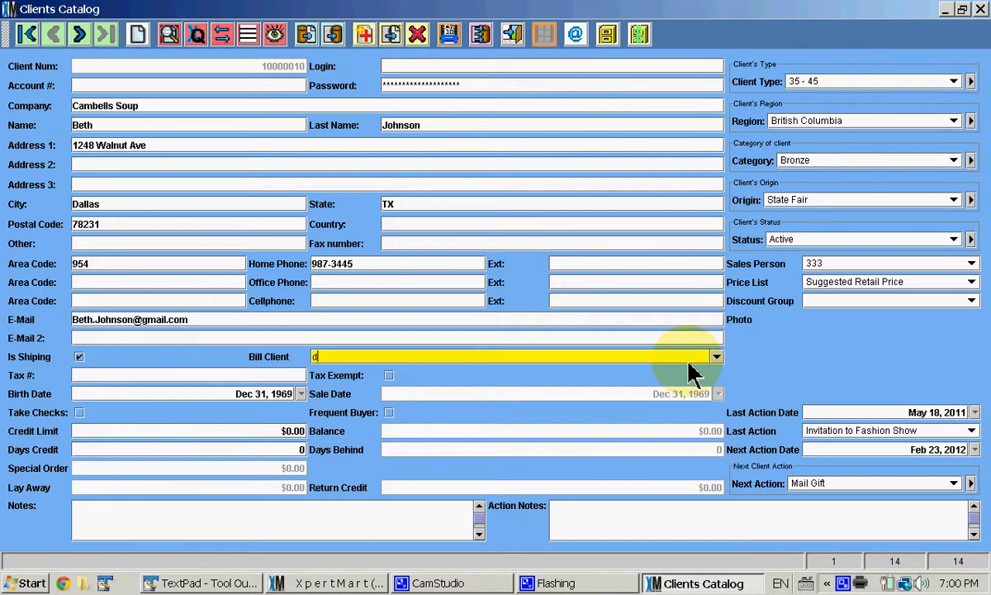
{"action": "key", "text": "BackSpace"}
{"action": "key", "text": "Down"}
{"action": "key", "text": "Down"}
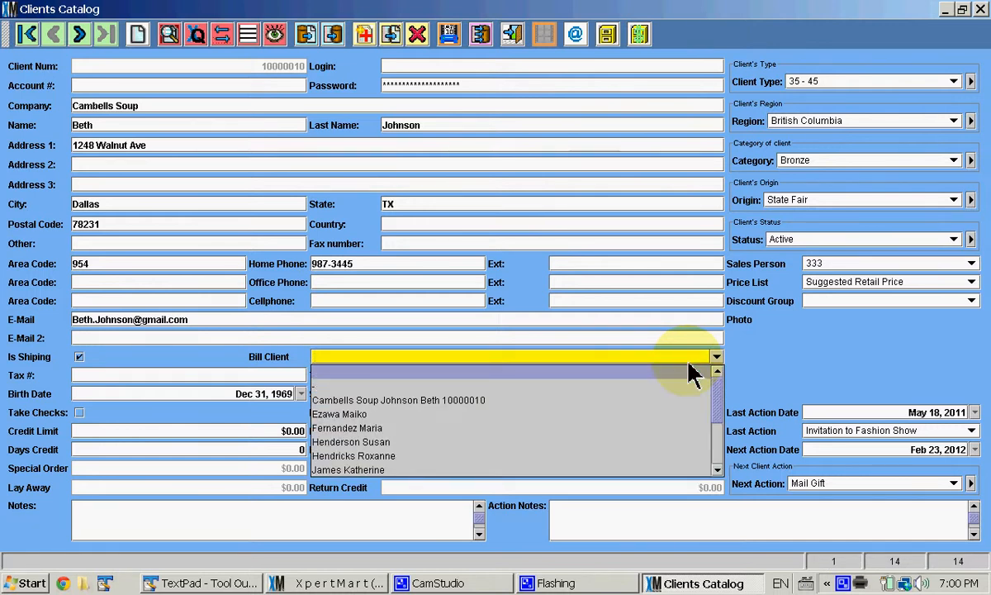
{"action": "left_click", "coordinate": [570, 429]}
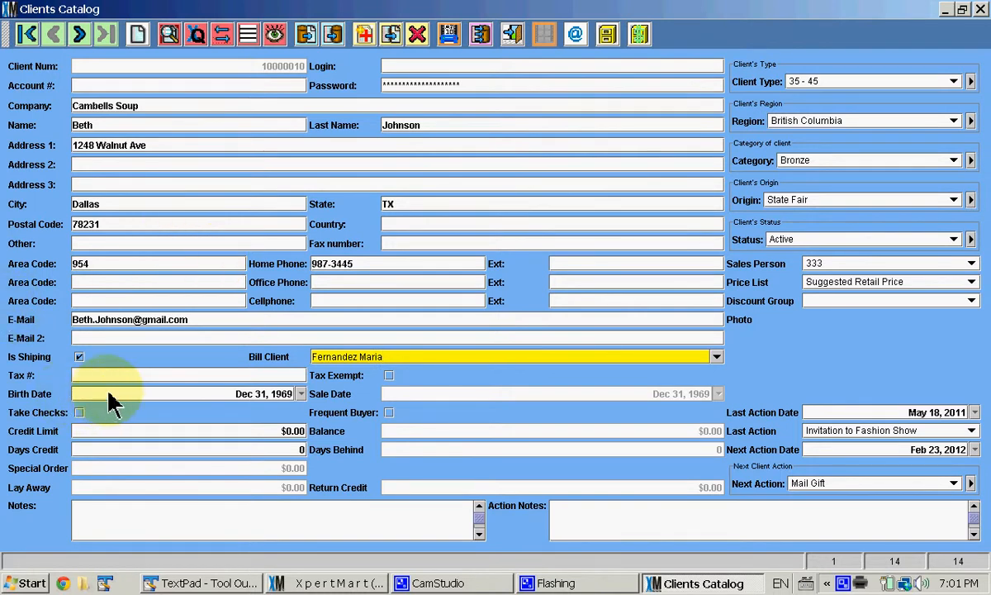
Review the tax number and company fields and mark the client as tax exempt.
{"action": "left_click", "coordinate": [124, 376]}
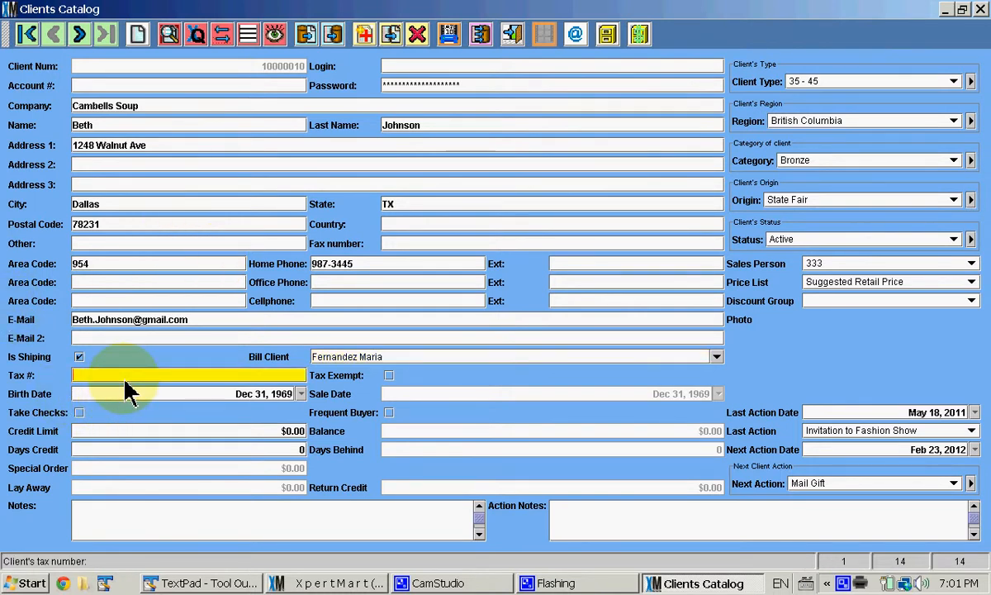
{"action": "left_click", "coordinate": [159, 108]}
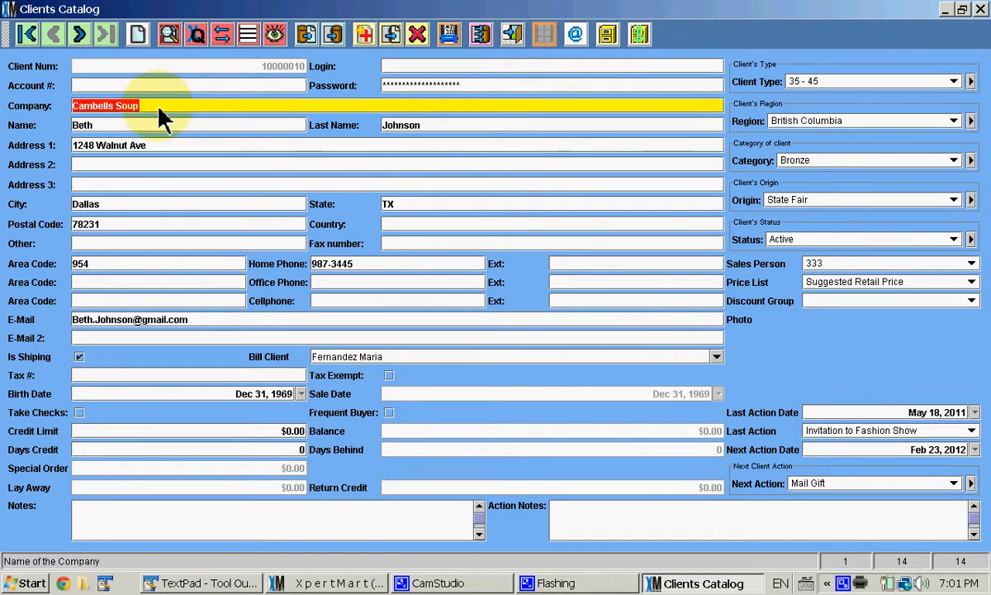
{"action": "left_click", "coordinate": [125, 375]}
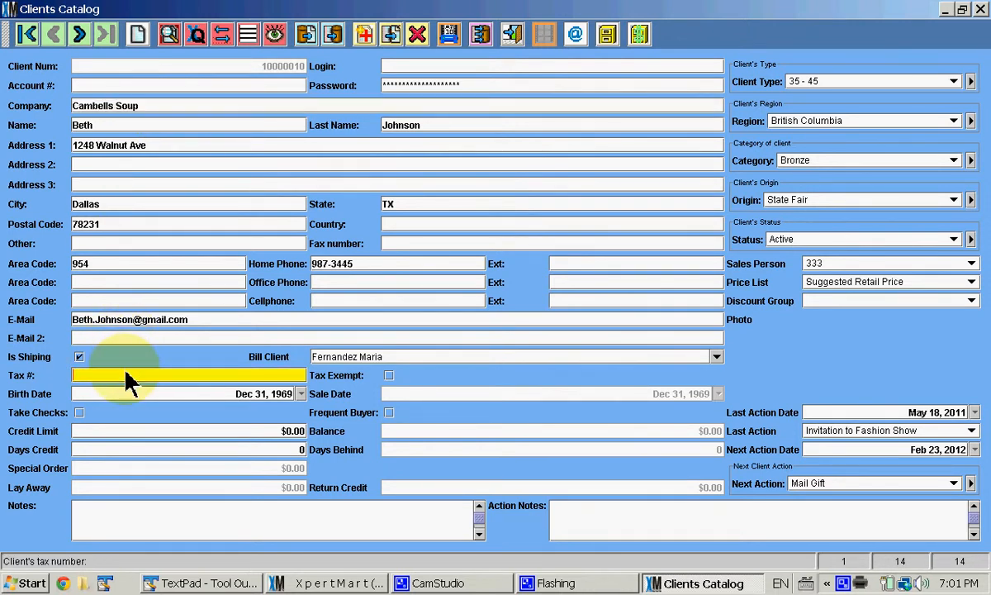
{"action": "left_click", "coordinate": [390, 377]}
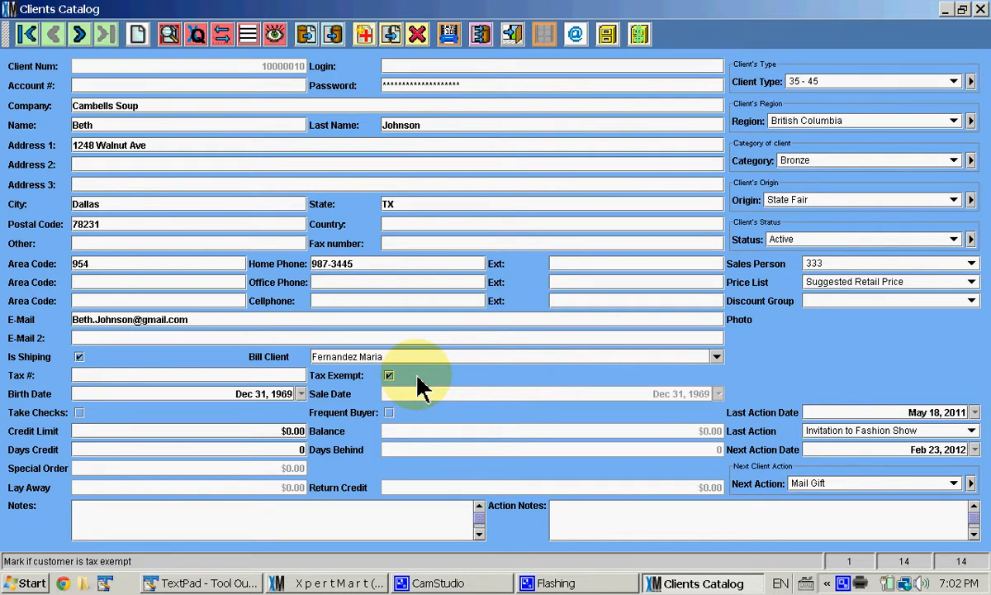
Set the client's birth date using the calendar, choosing the year and the day.
{"action": "left_click", "coordinate": [302, 394]}
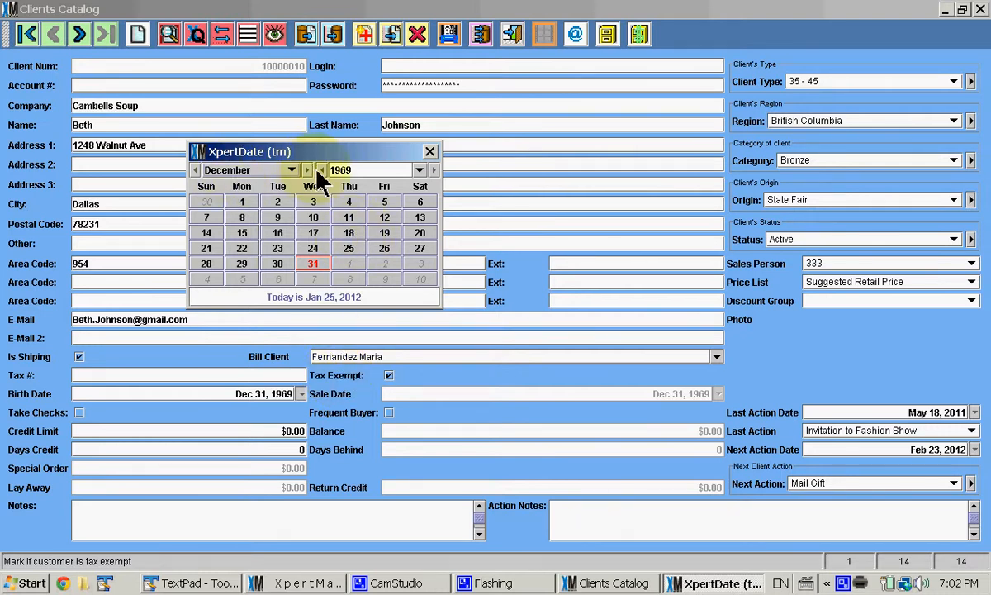
{"action": "left_click", "coordinate": [421, 172]}
{"action": "left_click", "coordinate": [386, 269]}
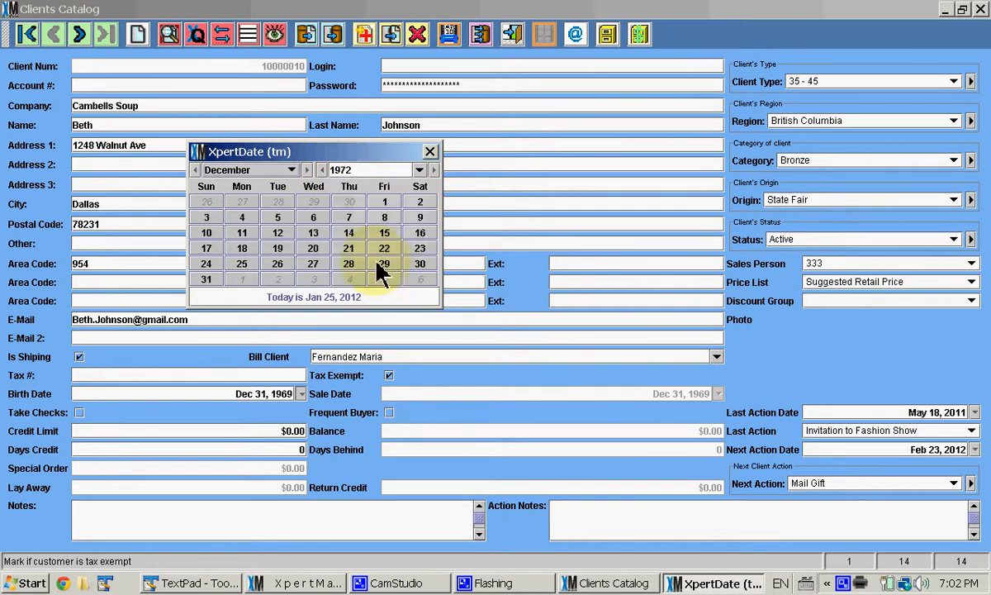
{"action": "left_click", "coordinate": [385, 249]}
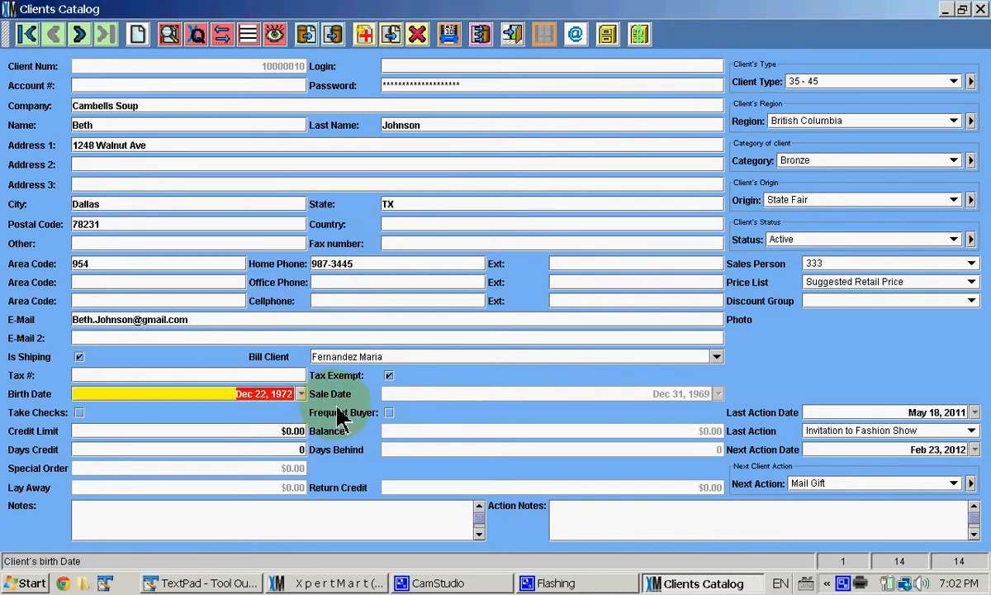
Try out the Take Checks option, leave it off, and mark the client as a frequent buyer.
{"action": "left_click", "coordinate": [276, 414]}
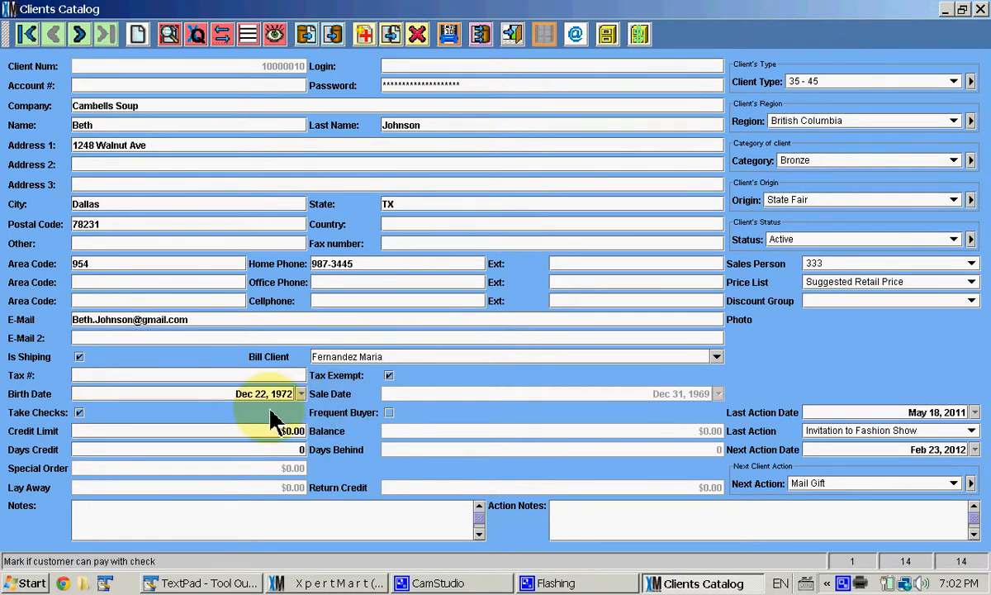
{"action": "left_click", "coordinate": [80, 413]}
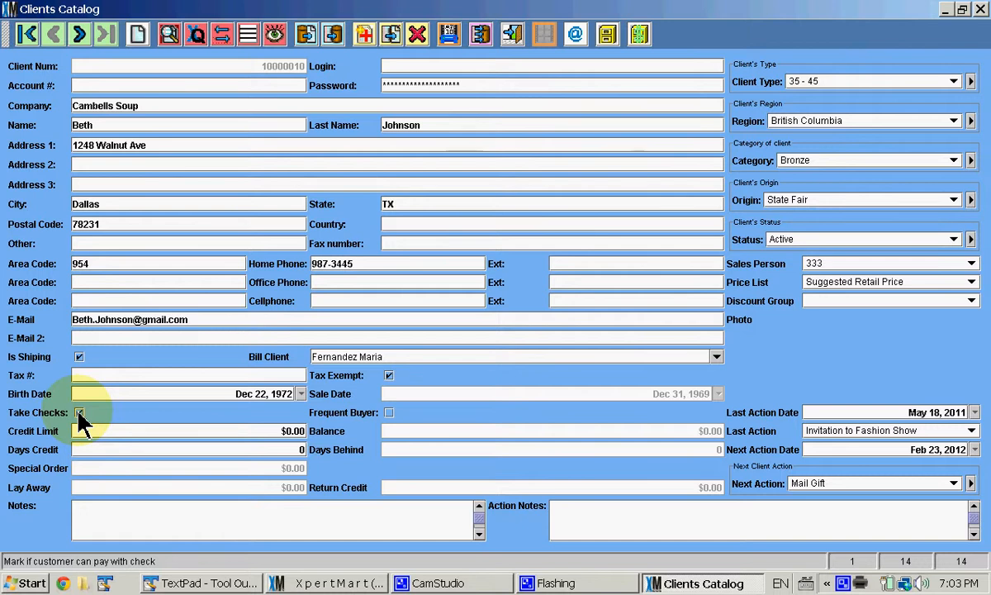
{"action": "left_click", "coordinate": [79, 413]}
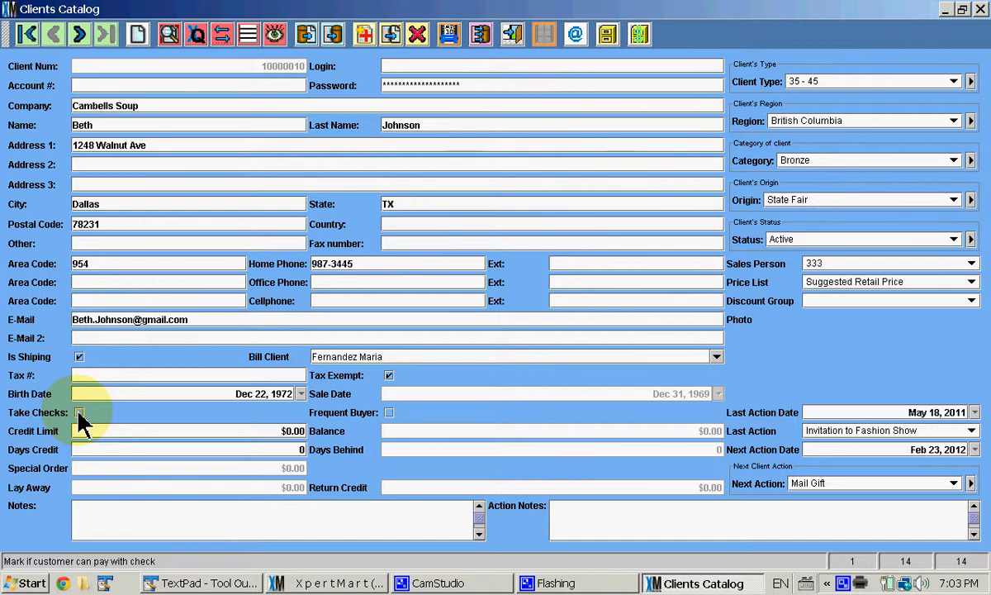
{"action": "left_click", "coordinate": [389, 413]}
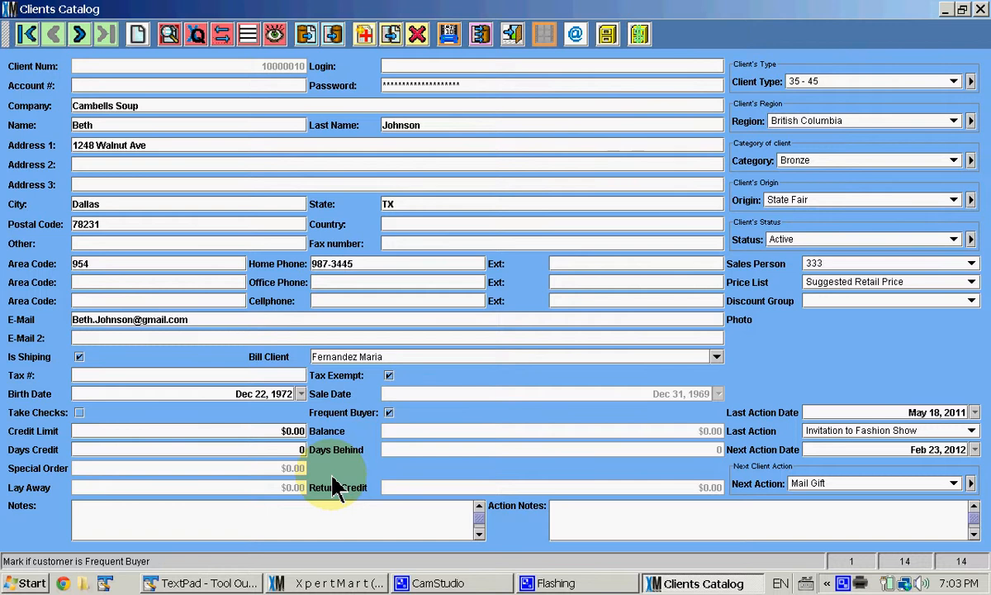
Review the credit limit and days of credit, and enter the client note "This customer likes our new lines.".
{"action": "left_click", "coordinate": [260, 435]}
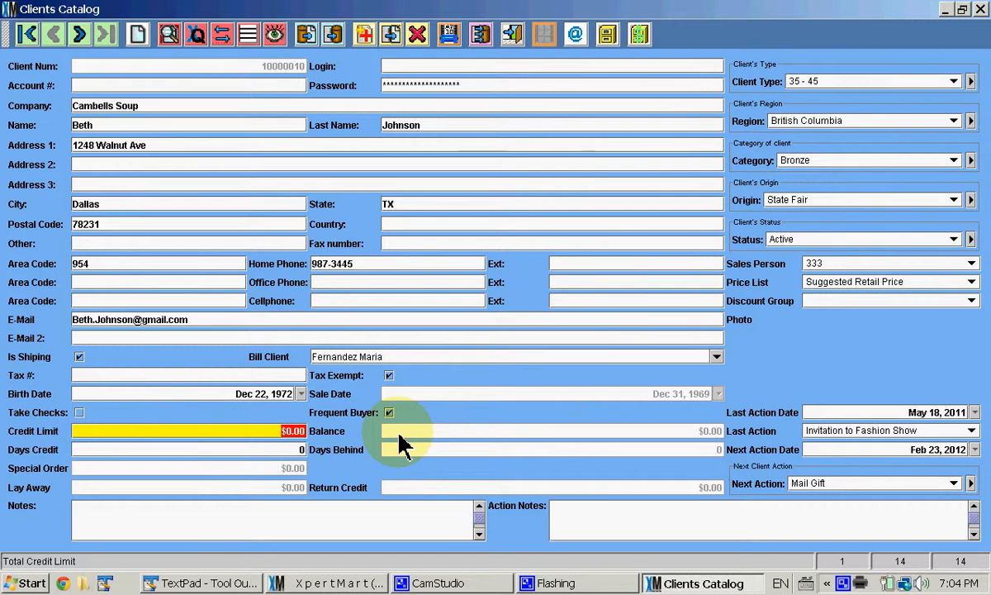
{"action": "left_click", "coordinate": [289, 454]}
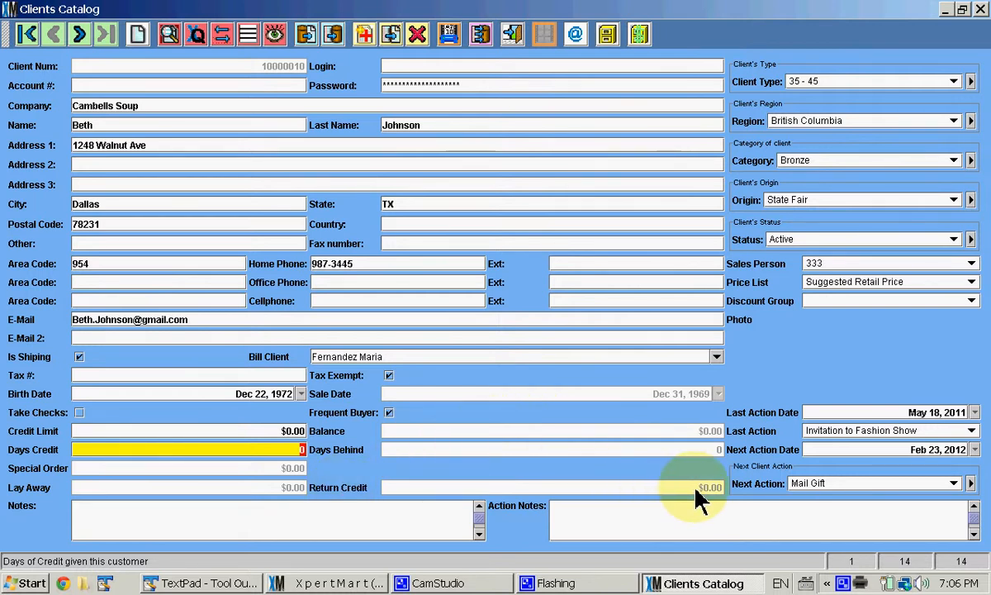
{"action": "left_click", "coordinate": [389, 522]}
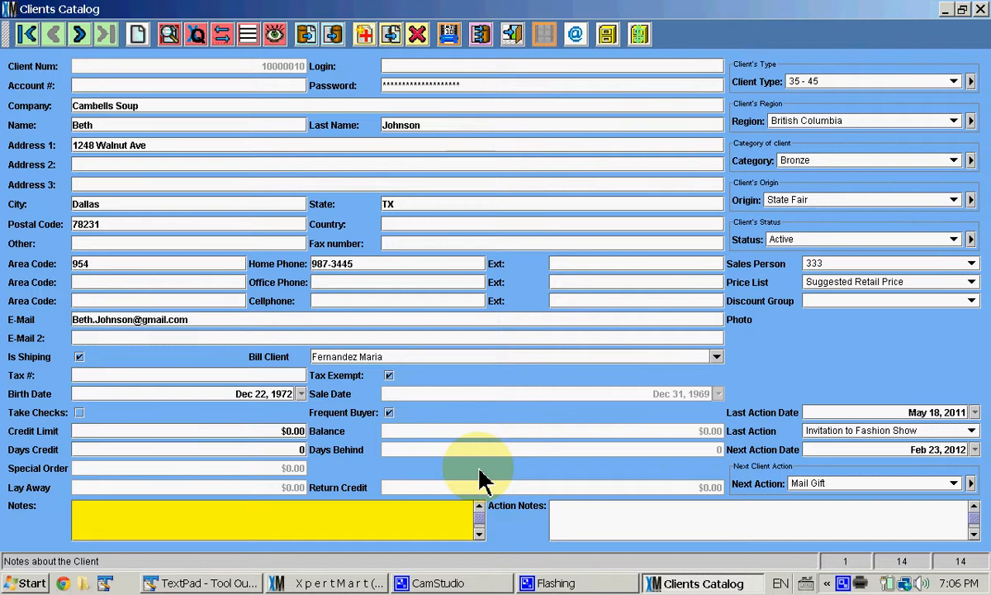
{"action": "type", "text": "This customer likes our new lines."}
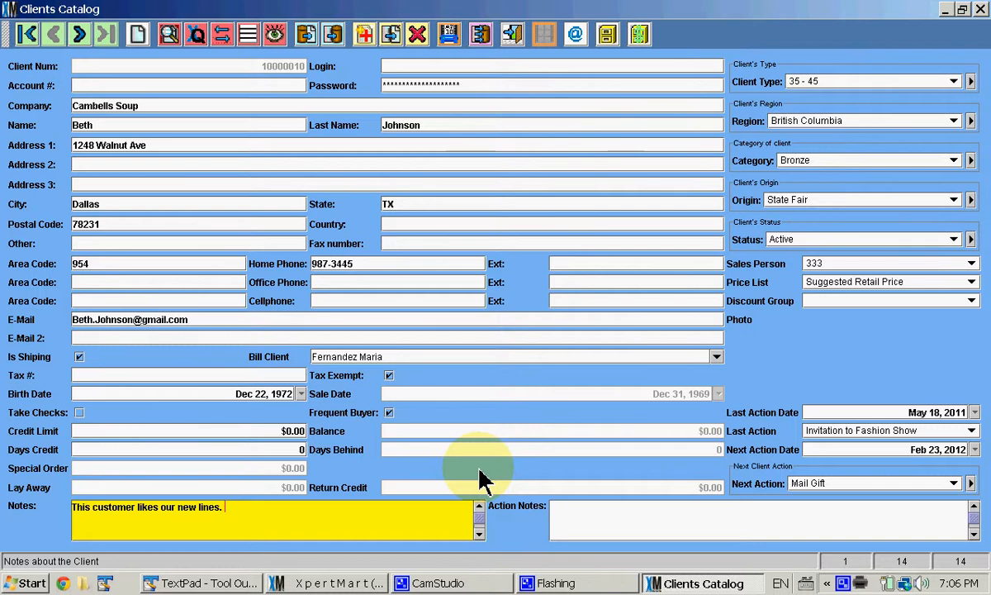
{"action": "key", "text": "Tab"}
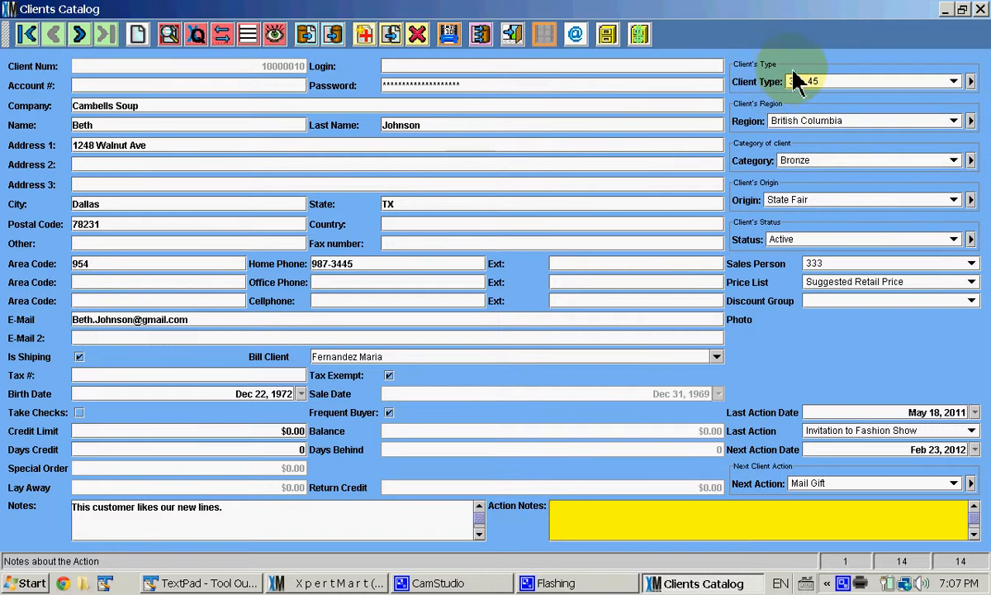
Set the client type to 18 - 22.
{"action": "left_click", "coordinate": [955, 83]}
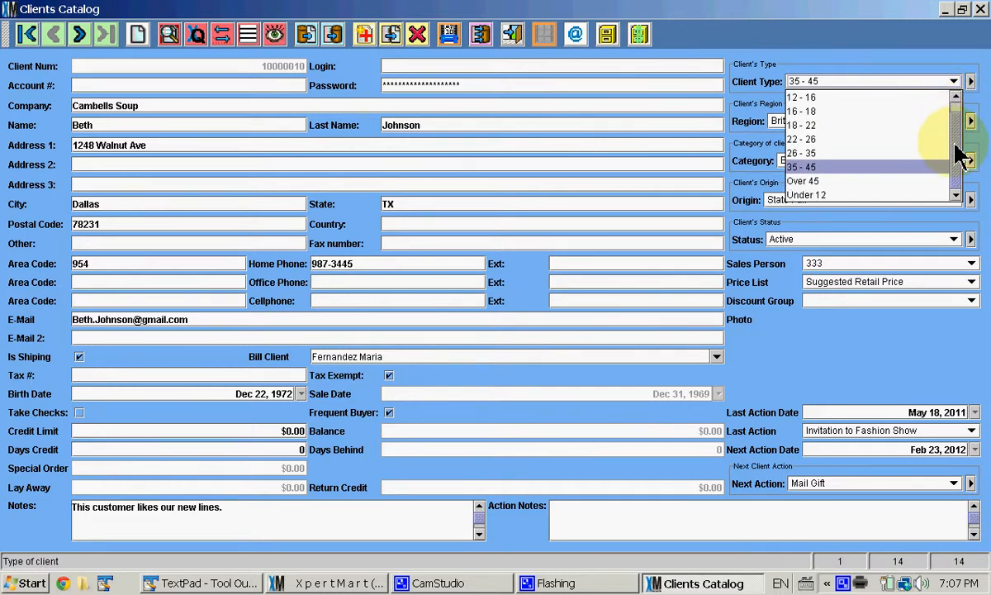
{"action": "left_click", "coordinate": [784, 124]}
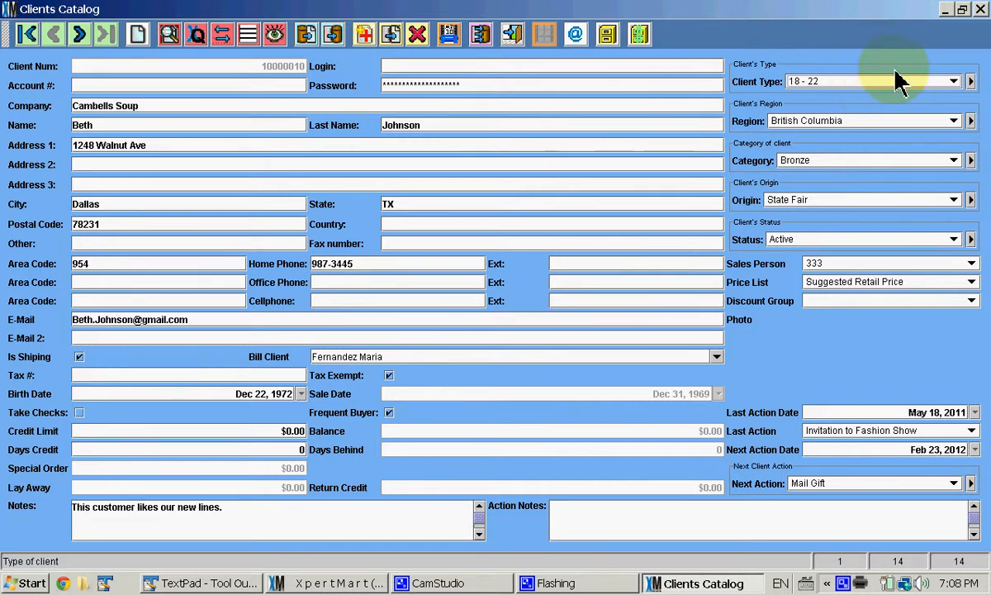
Open the client type records, load all of them and browse through to the last one.
{"action": "left_click", "coordinate": [971, 82]}
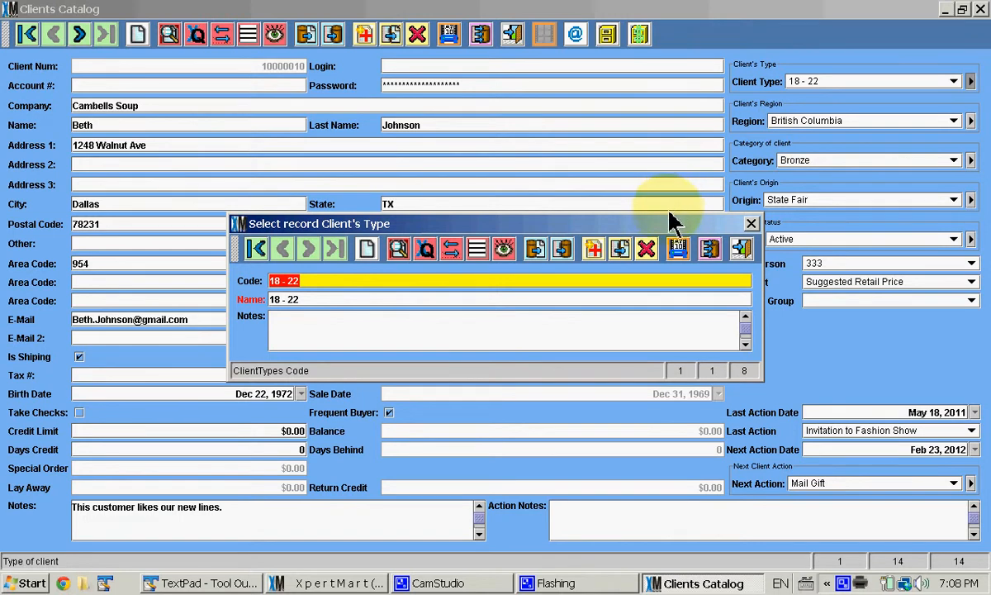
{"action": "left_click_drag", "start_coordinate": [665, 221], "coordinate": [660, 213]}
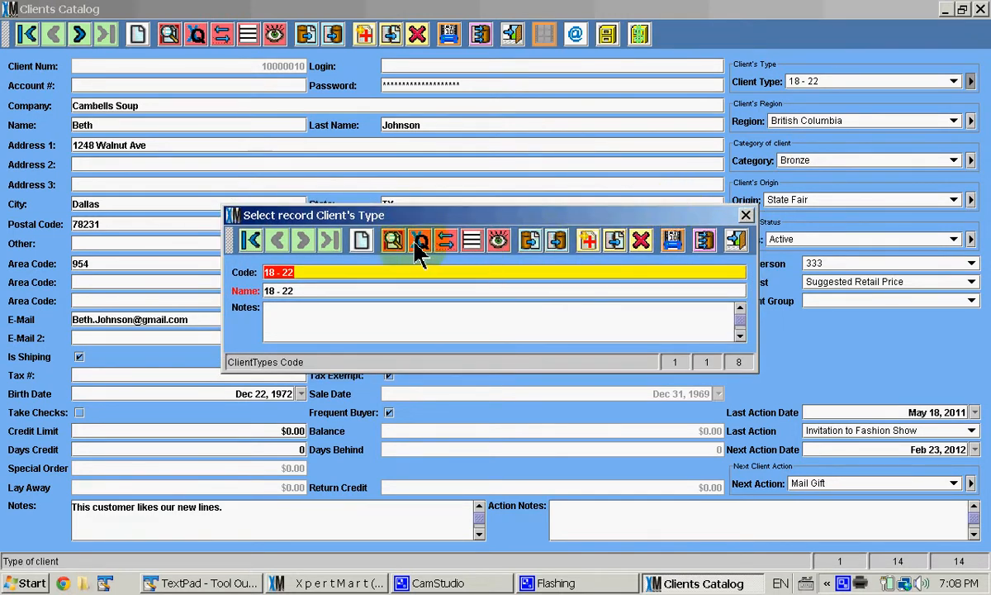
{"action": "left_click", "coordinate": [497, 237]}
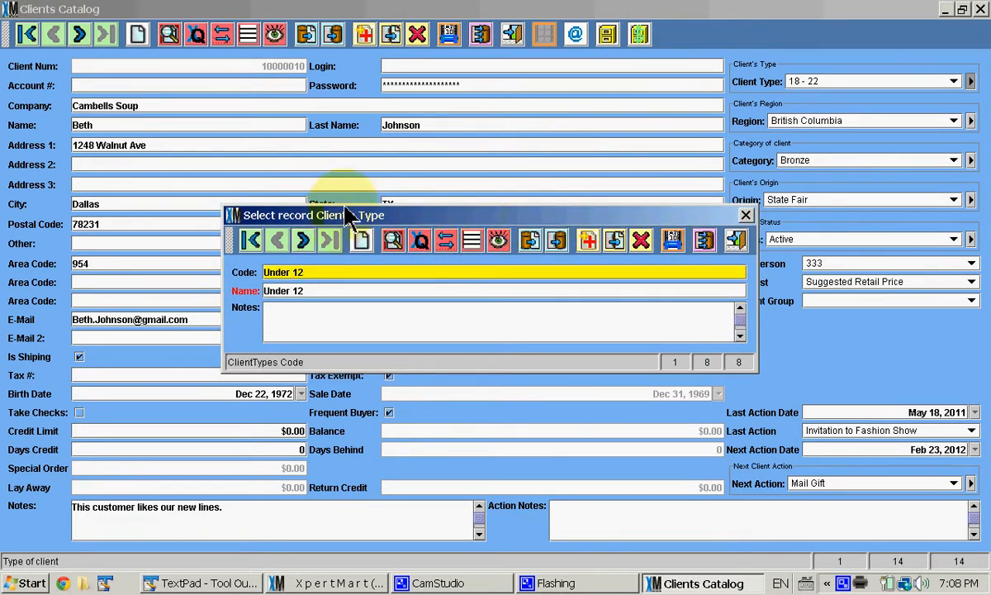
{"action": "left_click", "coordinate": [303, 248]}
{"action": "left_click", "coordinate": [303, 248]}
{"action": "left_click", "coordinate": [303, 248]}
{"action": "left_click", "coordinate": [303, 247]}
{"action": "left_click", "coordinate": [303, 247]}
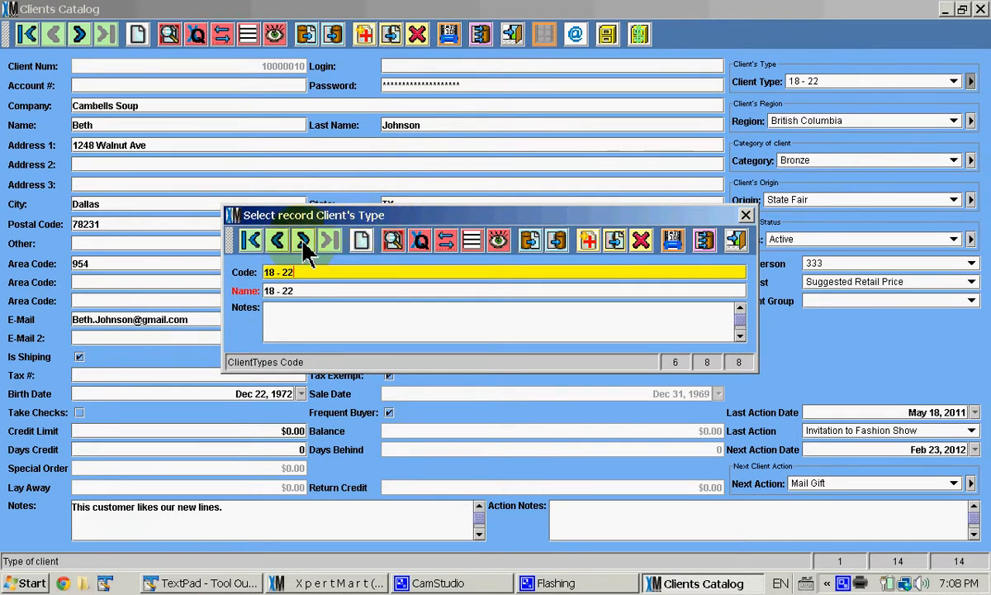
{"action": "left_click", "coordinate": [303, 248]}
{"action": "left_click", "coordinate": [303, 248]}
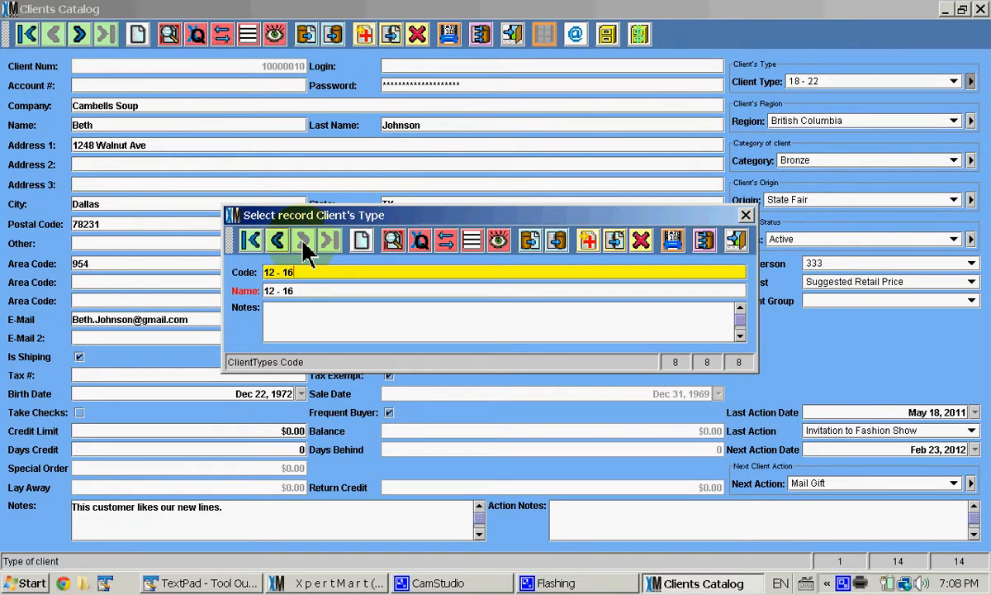
Go back to the first client type record, step forward to 22 - 26 and assign it to the client.
{"action": "left_click", "coordinate": [252, 241]}
{"action": "left_click", "coordinate": [302, 246]}
{"action": "left_click", "coordinate": [303, 246]}
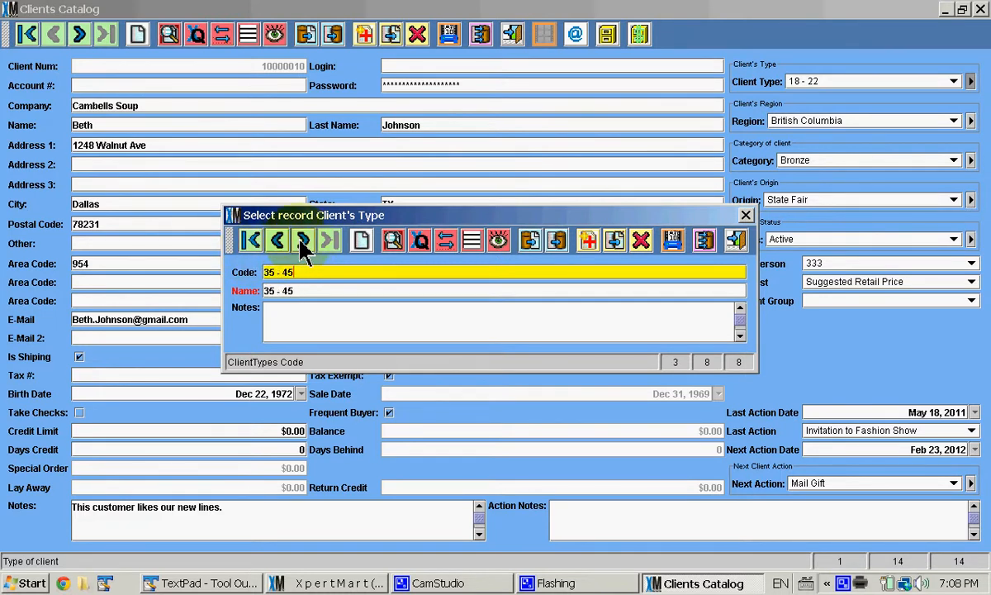
{"action": "left_click", "coordinate": [302, 246]}
{"action": "left_click", "coordinate": [303, 246]}
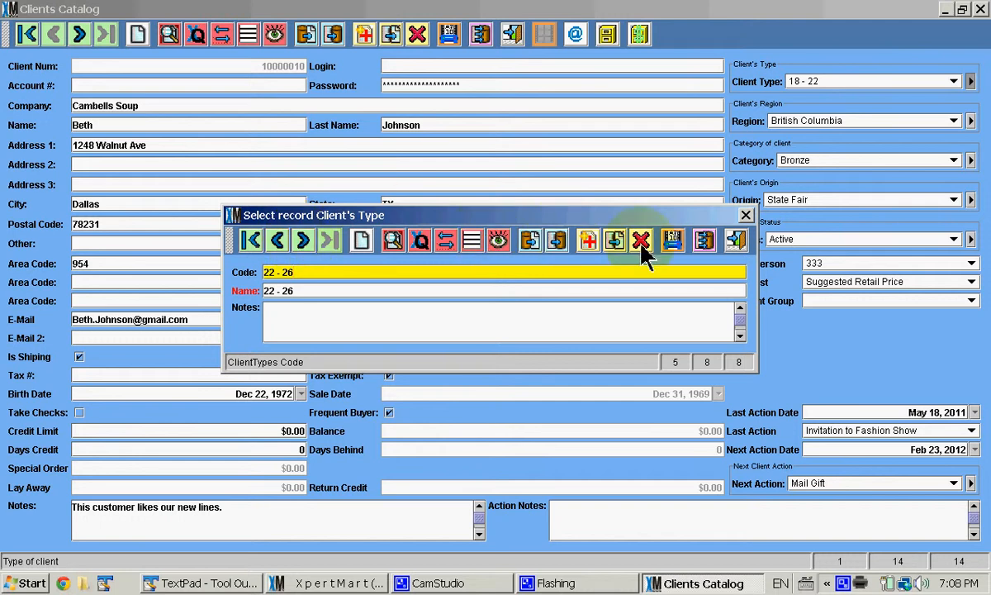
{"action": "left_click", "coordinate": [737, 240]}
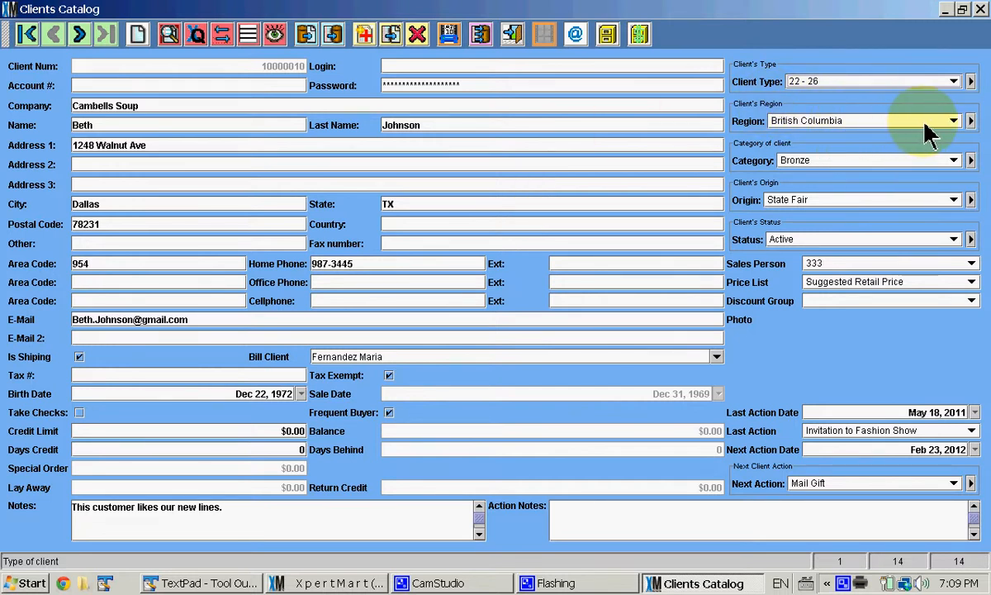
Load all client region records, step through to Alberta and assign it as the client's region.
{"action": "left_click", "coordinate": [971, 121]}
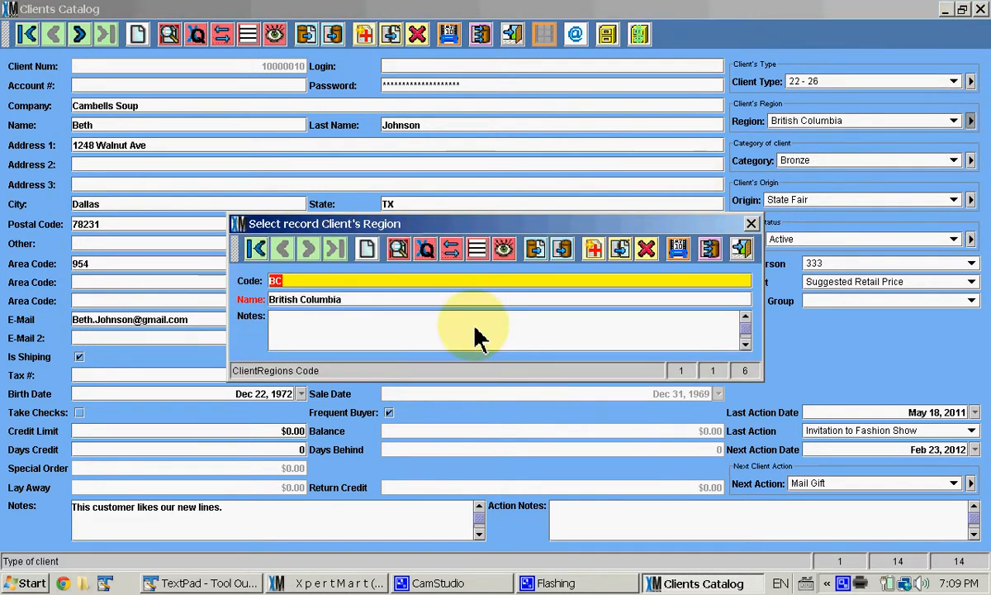
{"action": "left_click", "coordinate": [505, 249]}
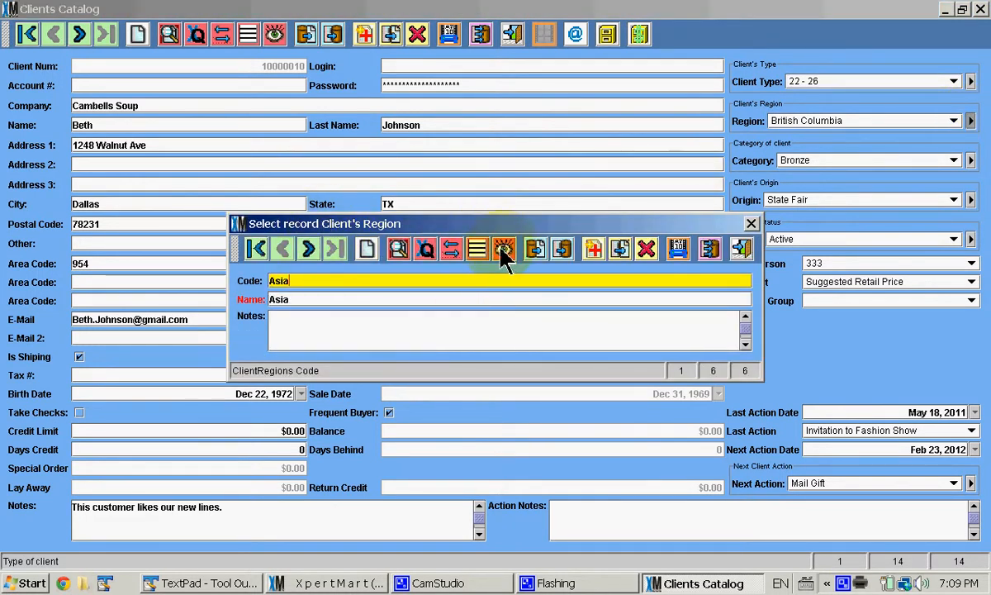
{"action": "left_click", "coordinate": [310, 249]}
{"action": "left_click", "coordinate": [311, 249]}
{"action": "left_click", "coordinate": [311, 249]}
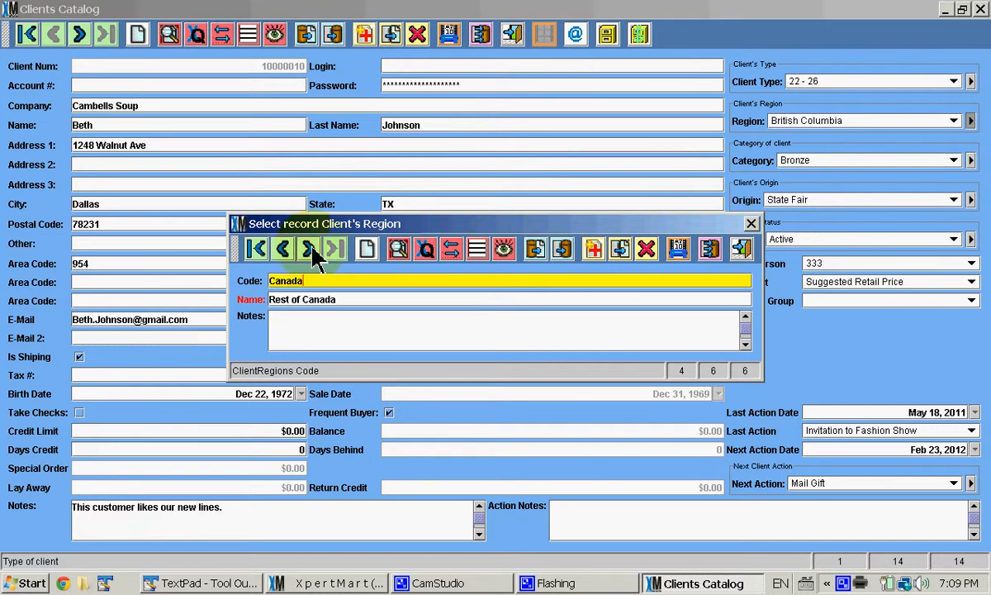
{"action": "left_click", "coordinate": [311, 248]}
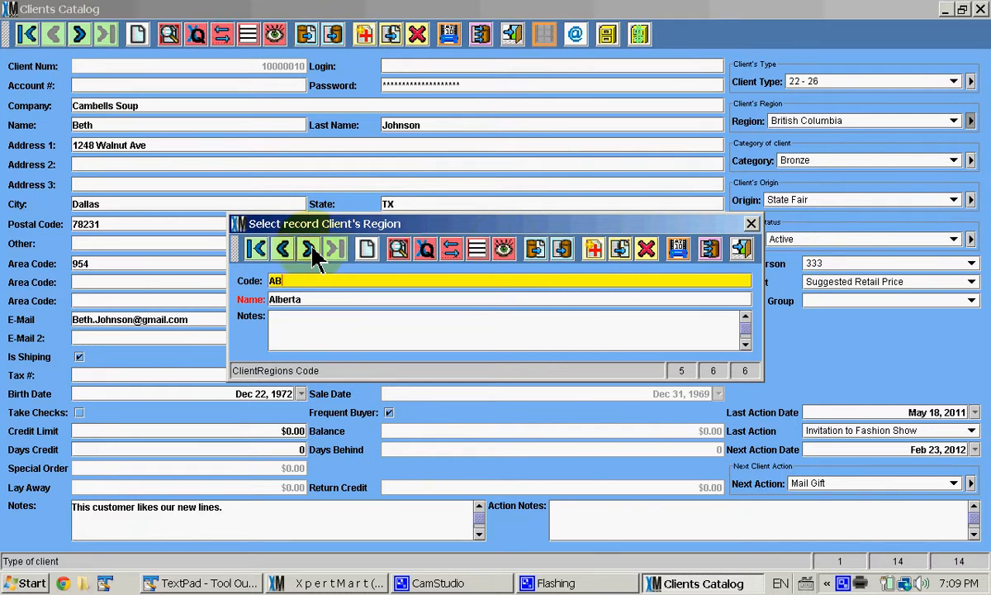
{"action": "left_click", "coordinate": [742, 249]}
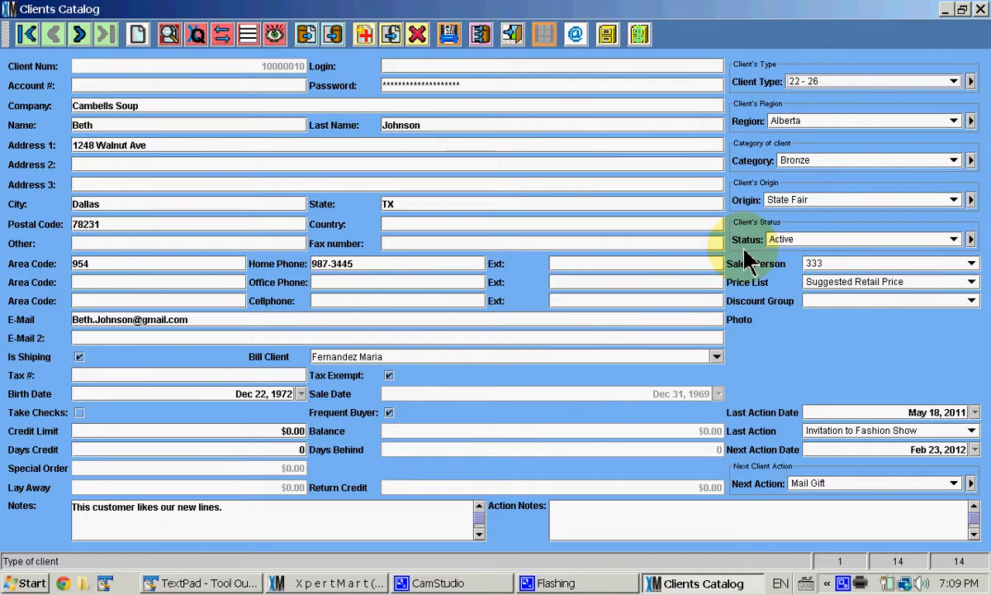
Check the available client categories and set the client's origin to Word of mouth.
{"action": "left_click", "coordinate": [874, 160]}
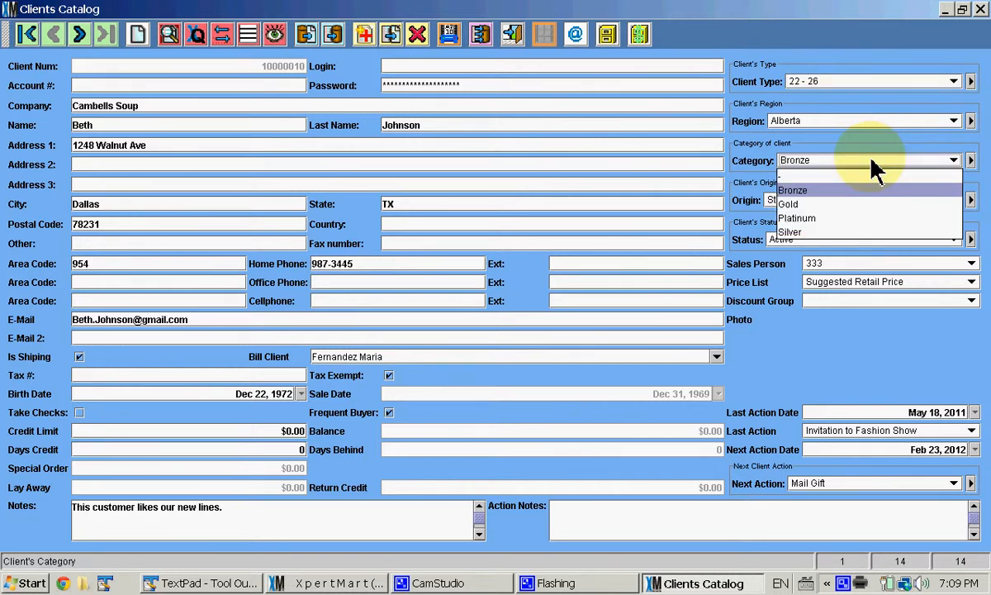
{"action": "left_click", "coordinate": [874, 149]}
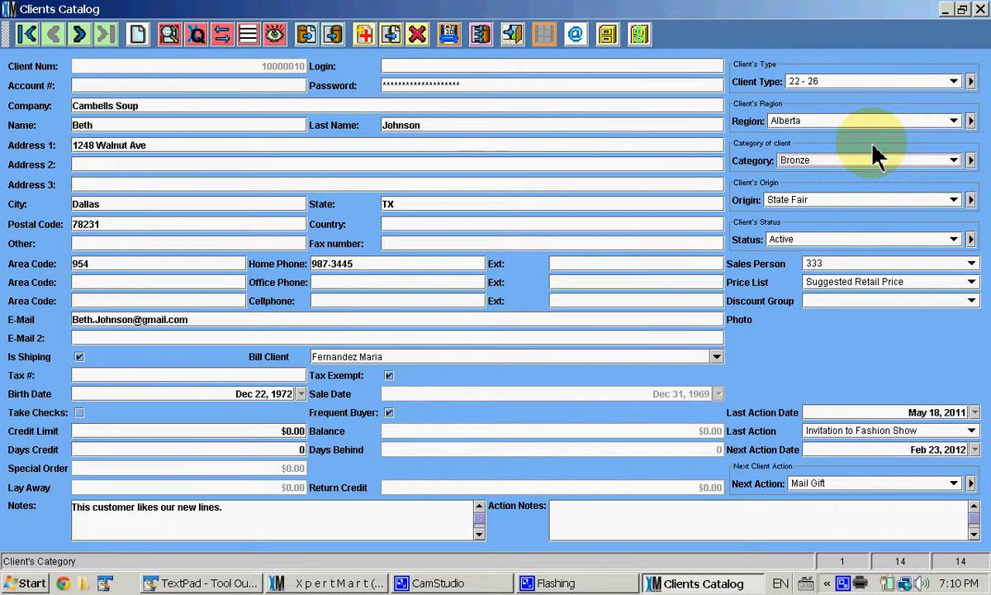
{"action": "left_click", "coordinate": [954, 202]}
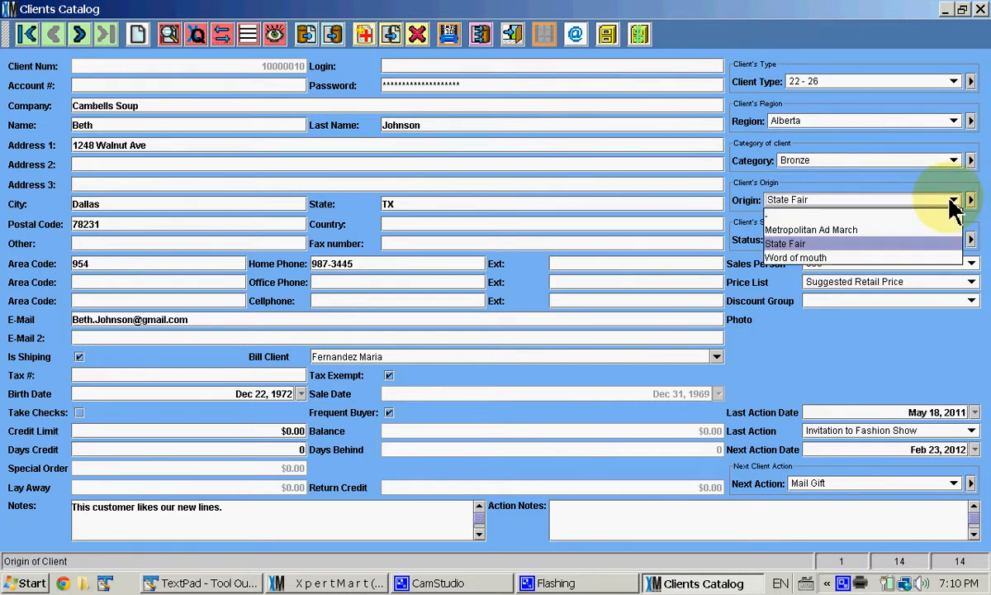
{"action": "left_click", "coordinate": [908, 257]}
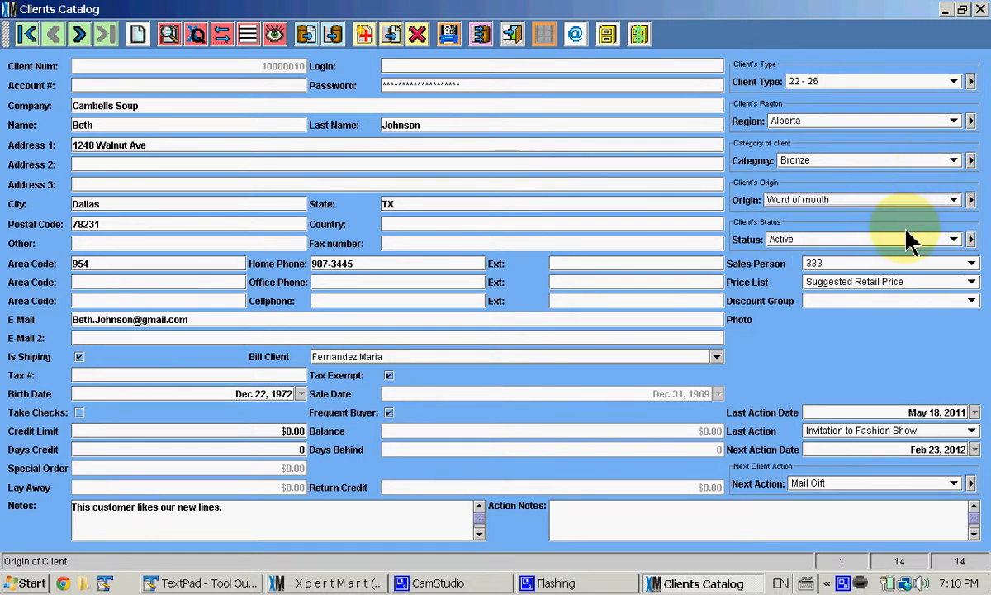
Check the available client statuses and assign sales person 357 to the client.
{"action": "left_click", "coordinate": [954, 240]}
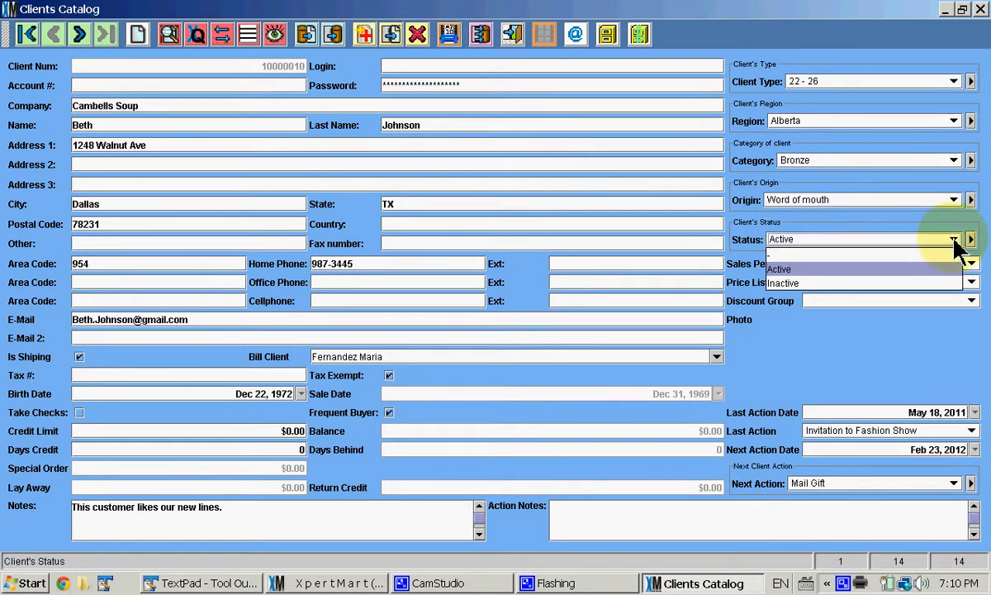
{"action": "left_click", "coordinate": [939, 220]}
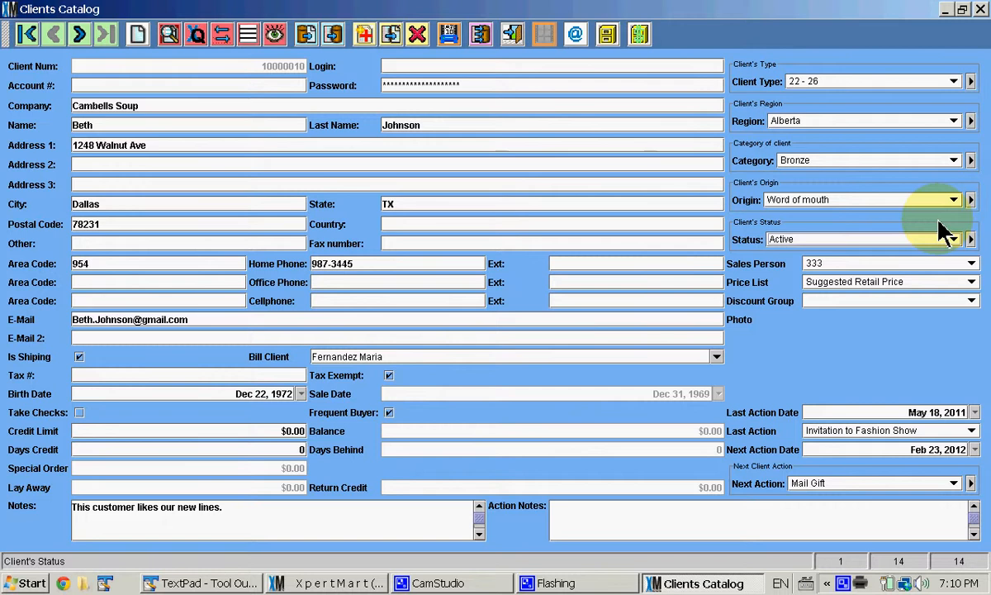
{"action": "left_click", "coordinate": [971, 265]}
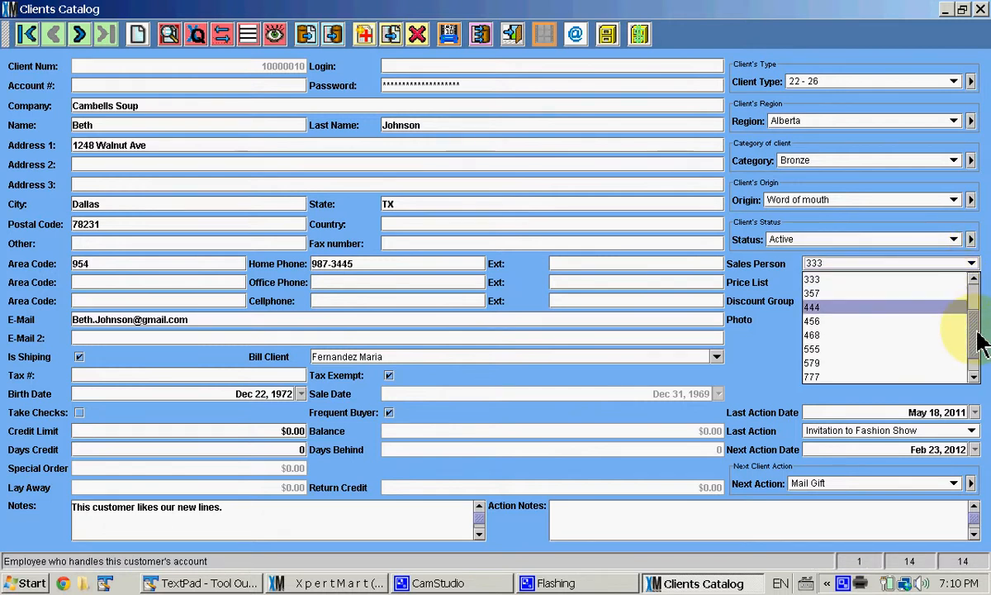
{"action": "mouse_move", "coordinate": [977, 330]}
{"action": "left_mouse_down"}
{"action": "mouse_move", "coordinate": [975, 348]}
{"action": "mouse_move", "coordinate": [976, 306]}
{"action": "mouse_move", "coordinate": [974, 320]}
{"action": "left_mouse_up"}
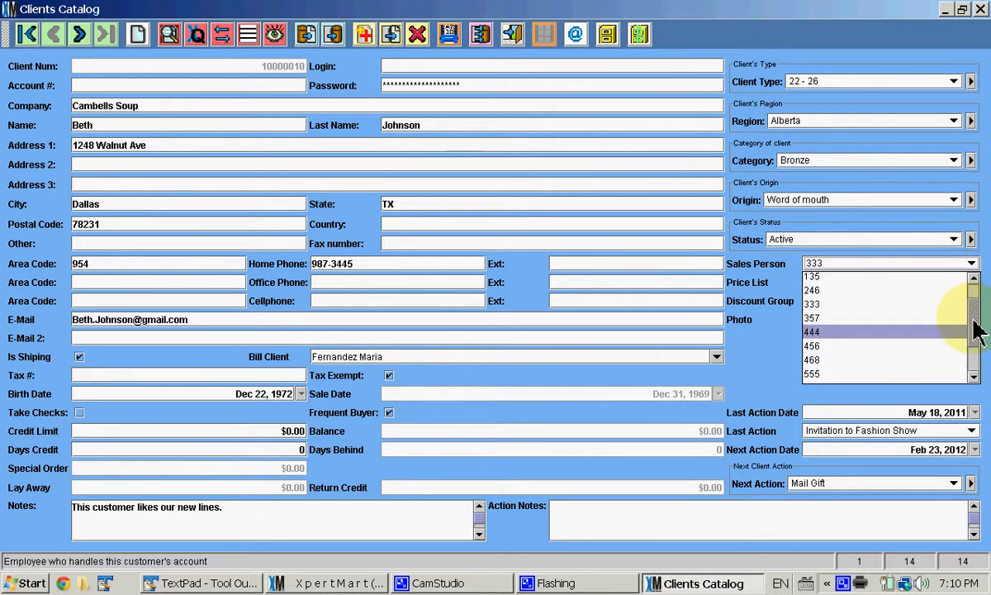
{"action": "left_click", "coordinate": [873, 321]}
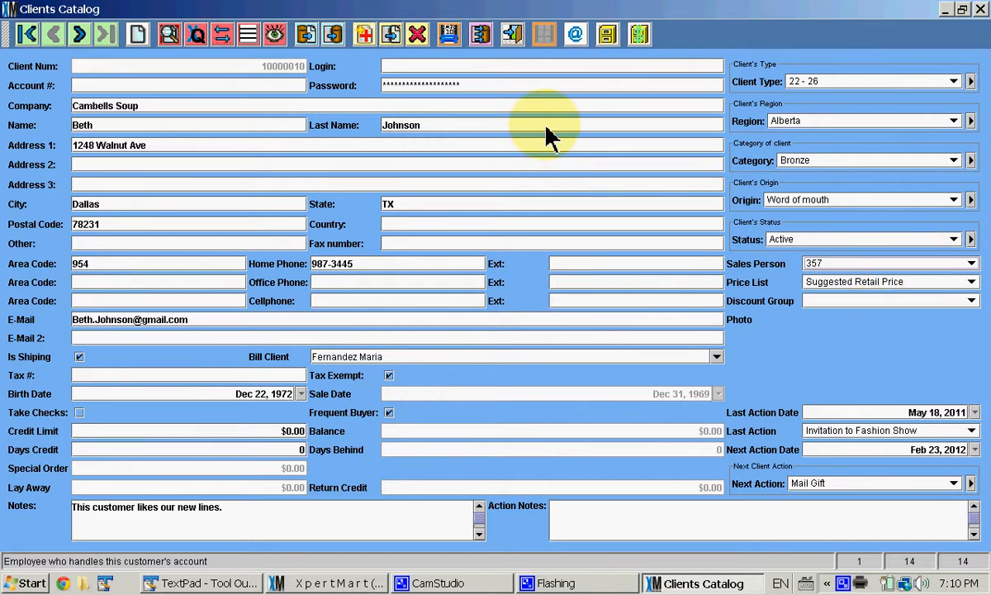
Choose Suggested Retail Price as the client's price list and check the discount group choices.
{"action": "left_click", "coordinate": [963, 283]}
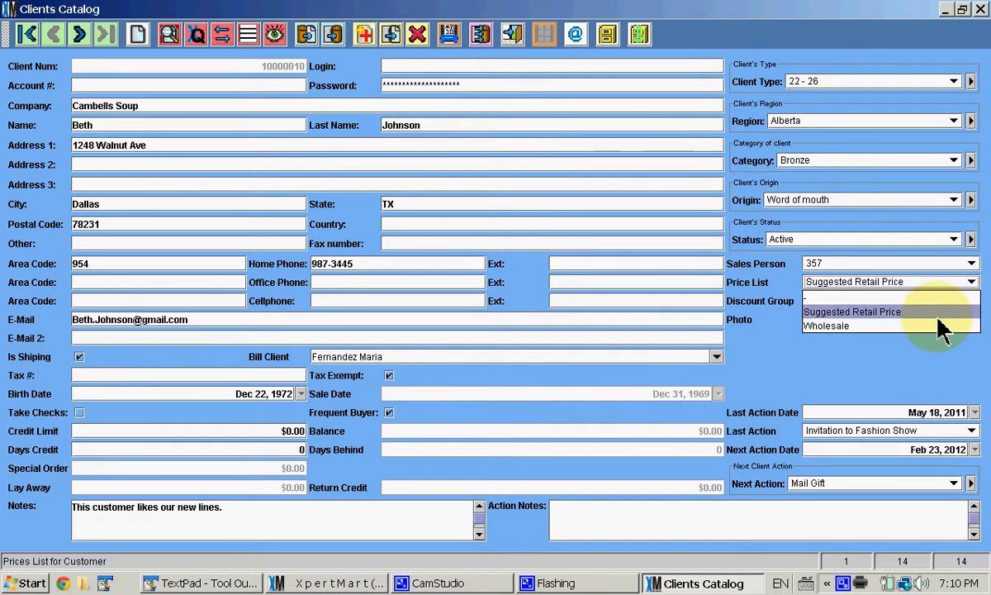
{"action": "left_click", "coordinate": [940, 314]}
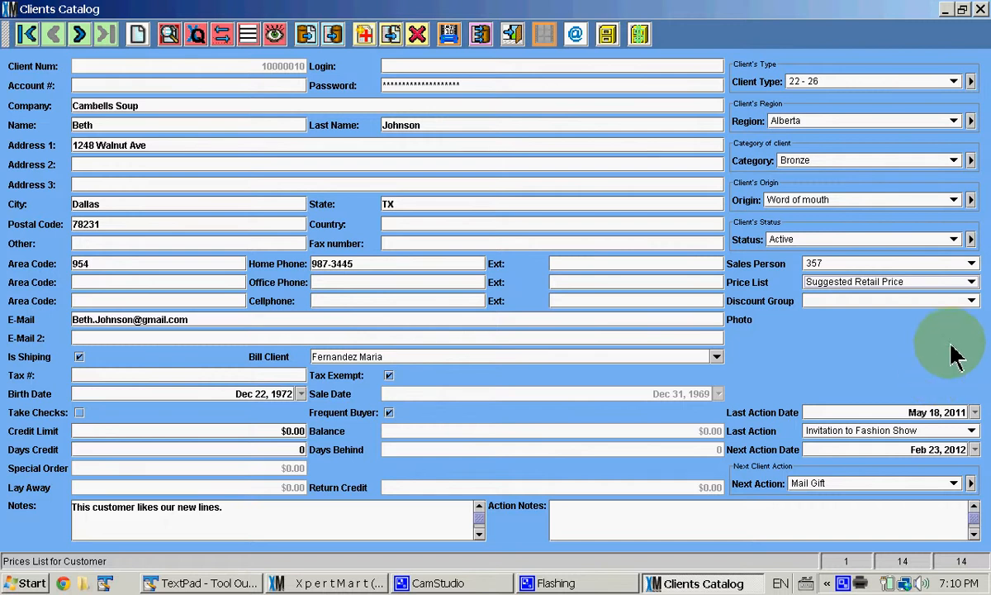
{"action": "left_click", "coordinate": [971, 302]}
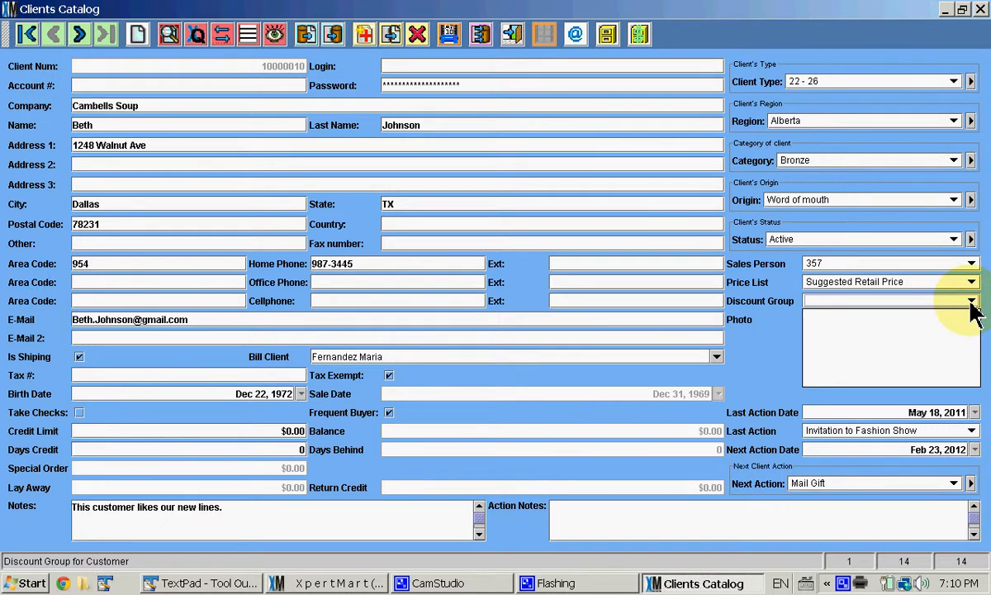
{"action": "left_click", "coordinate": [972, 304]}
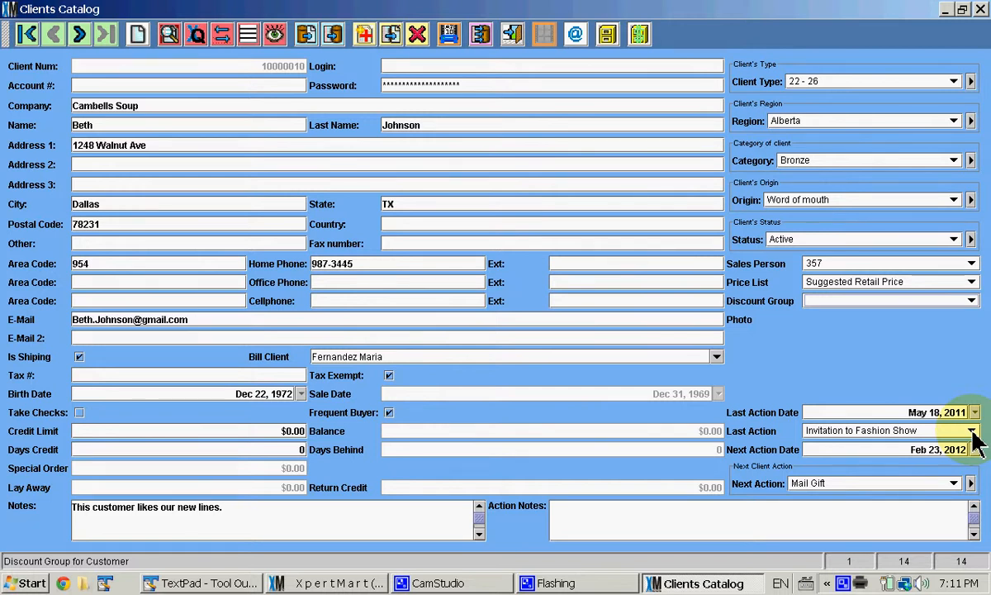
Load all next client action records, step through to Send Catalogue and assign it as the client's next action.
{"action": "left_click", "coordinate": [972, 485]}
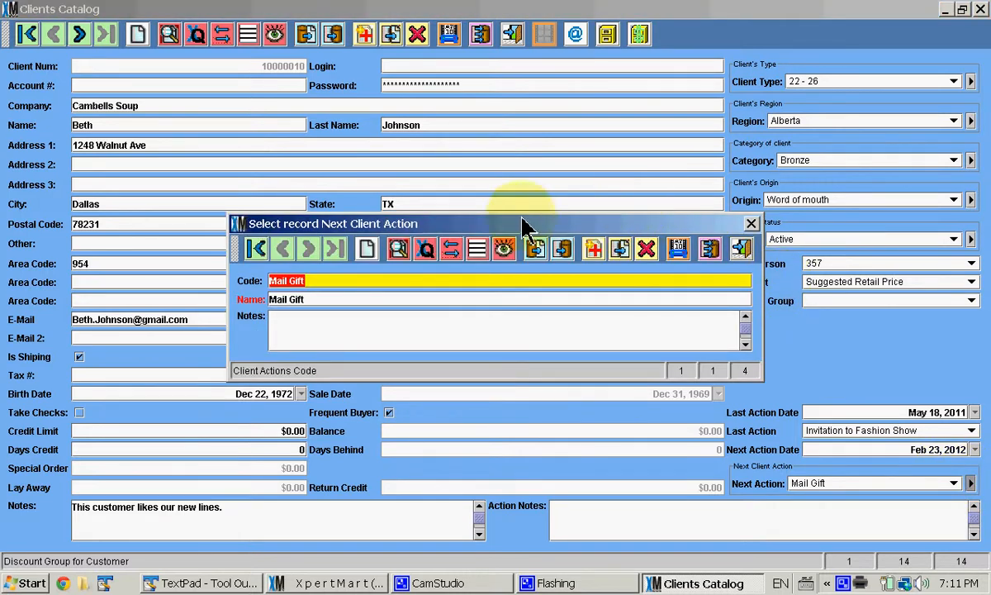
{"action": "left_click", "coordinate": [506, 258]}
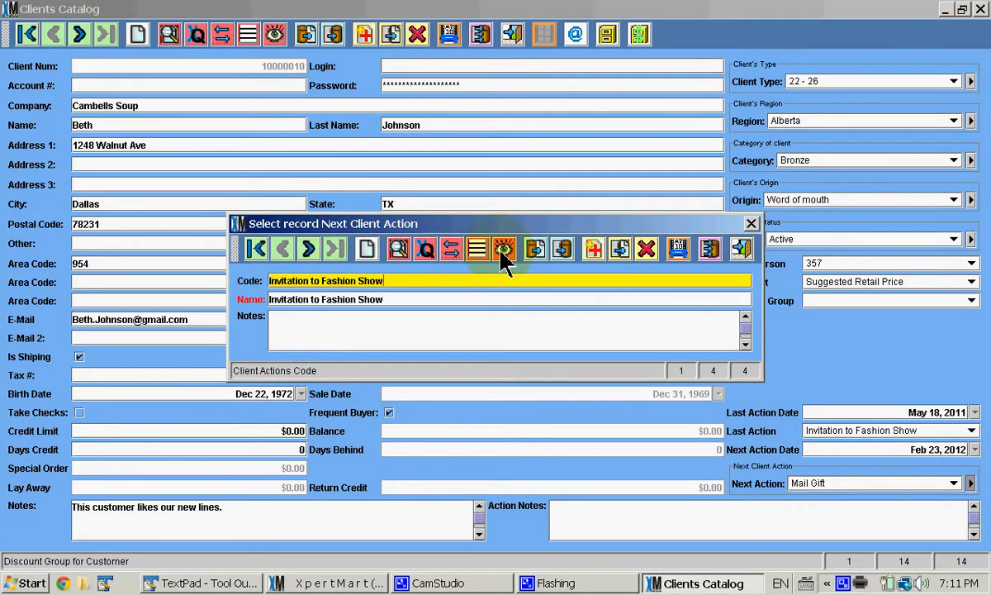
{"action": "left_click", "coordinate": [308, 252]}
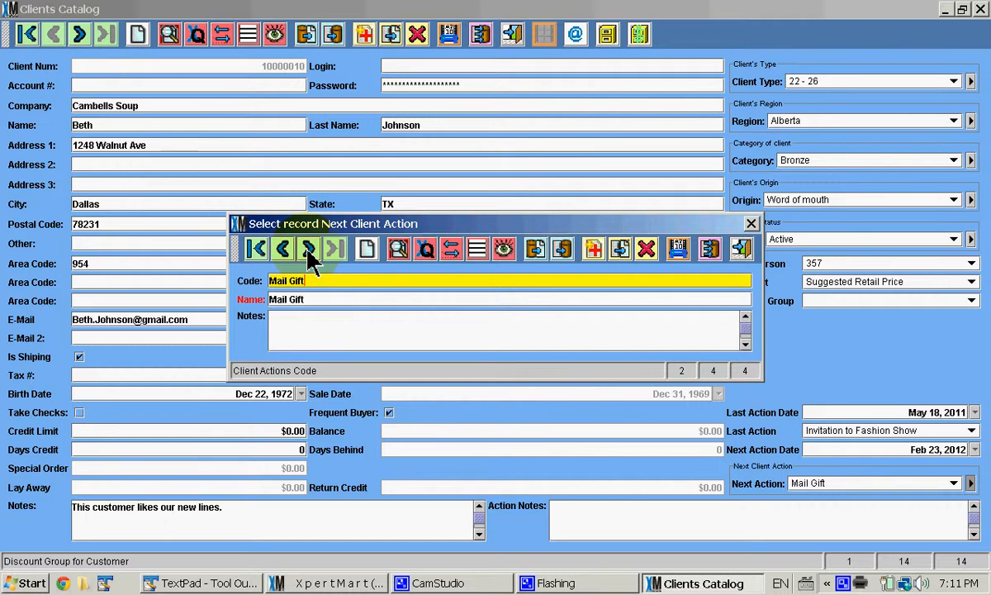
{"action": "left_click", "coordinate": [308, 252]}
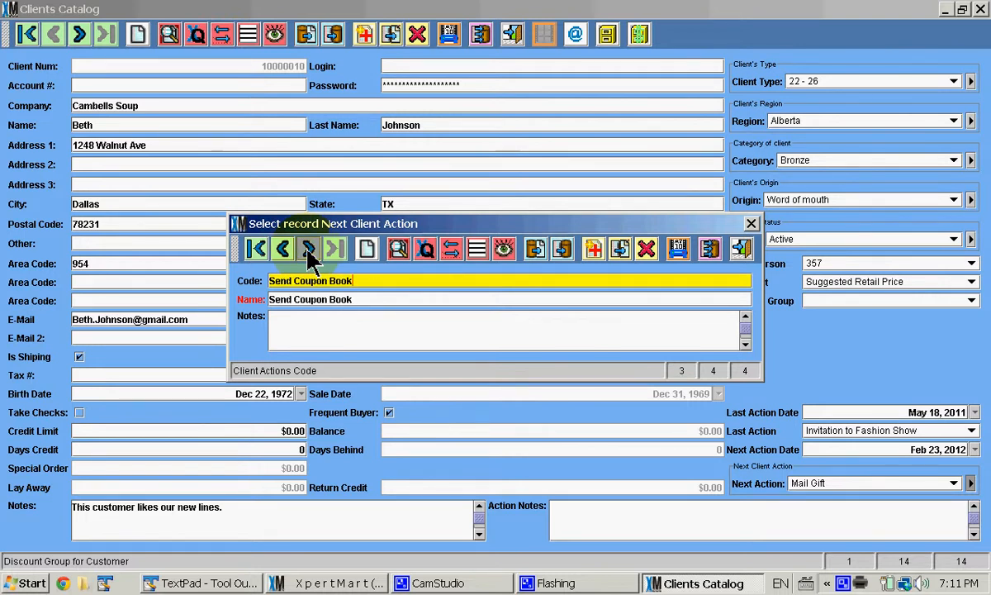
{"action": "left_click", "coordinate": [308, 251]}
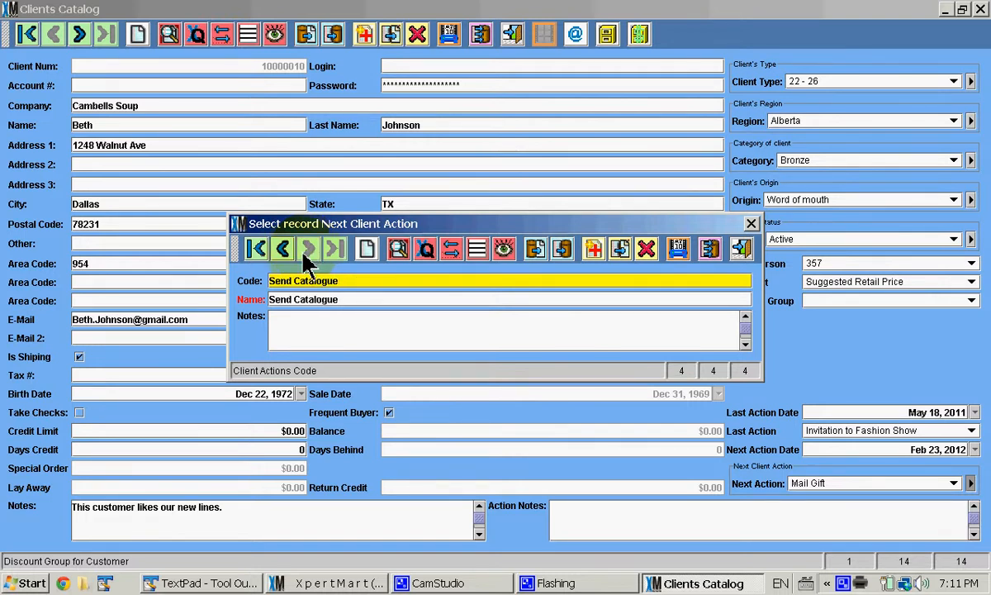
{"action": "left_click", "coordinate": [742, 250]}
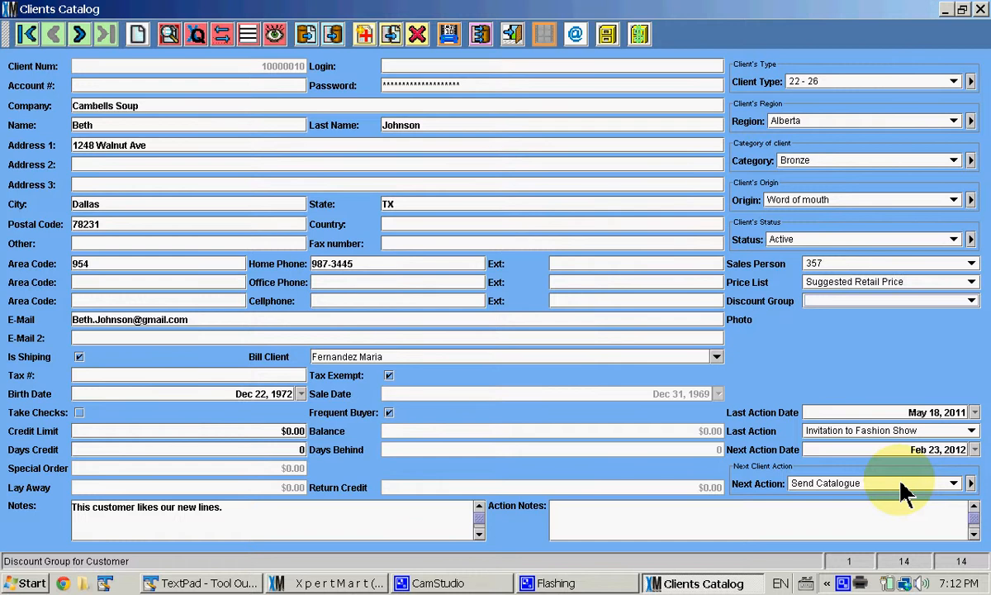
Enter the action note "Tried calling, left voice mail." in the client record.
{"action": "left_click", "coordinate": [893, 522]}
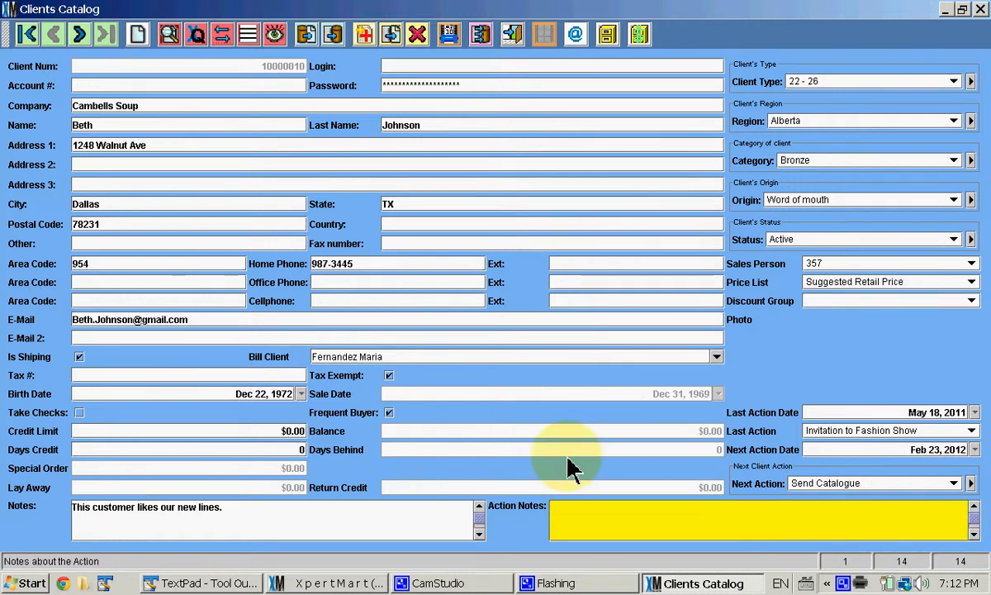
{"action": "left_click", "coordinate": [414, 526]}
{"action": "left_click", "coordinate": [631, 520]}
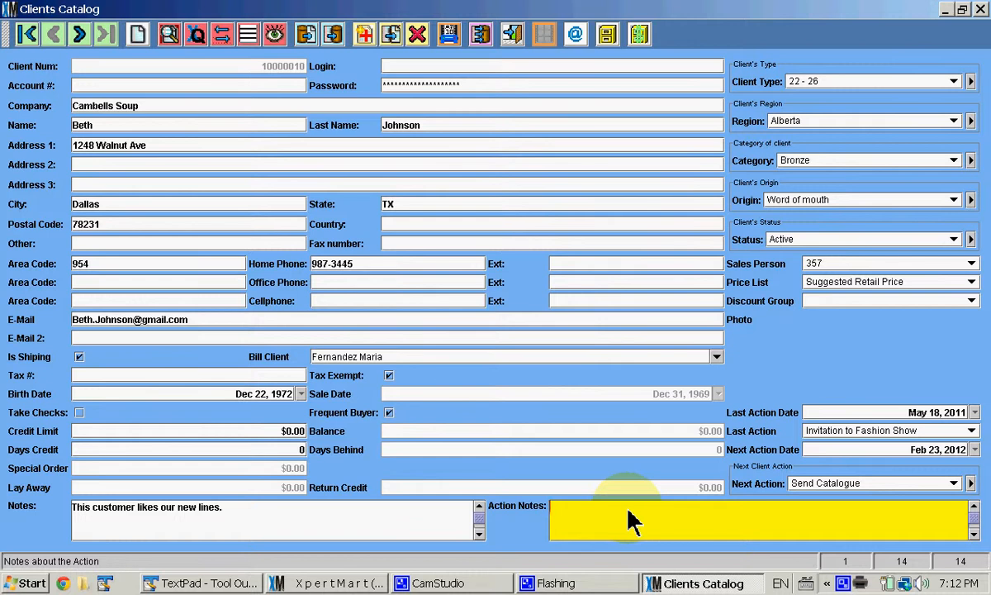
{"action": "type", "text": "Tried calling, left voice mail."}
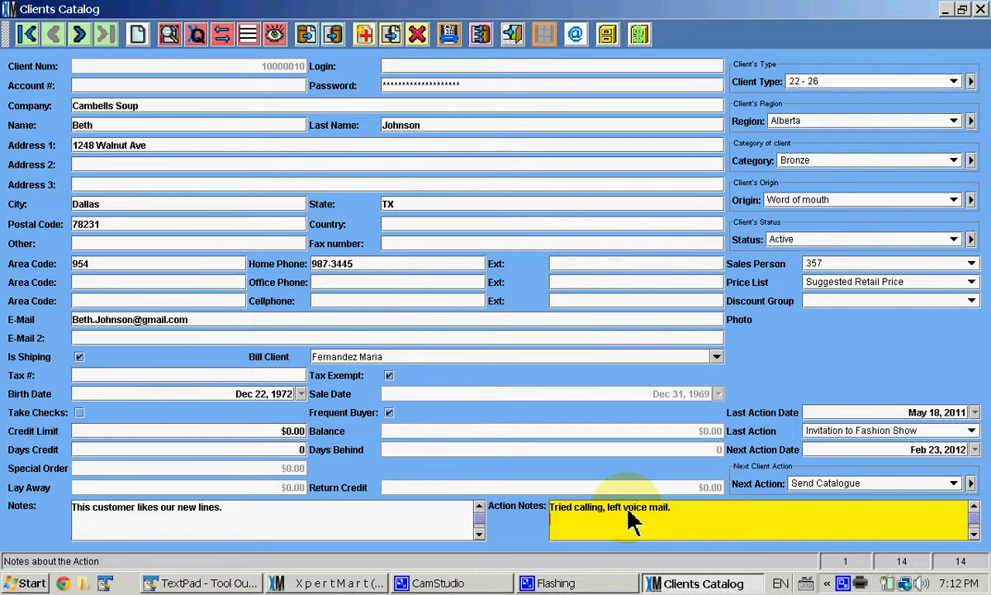
{"action": "key", "text": "Tab"}
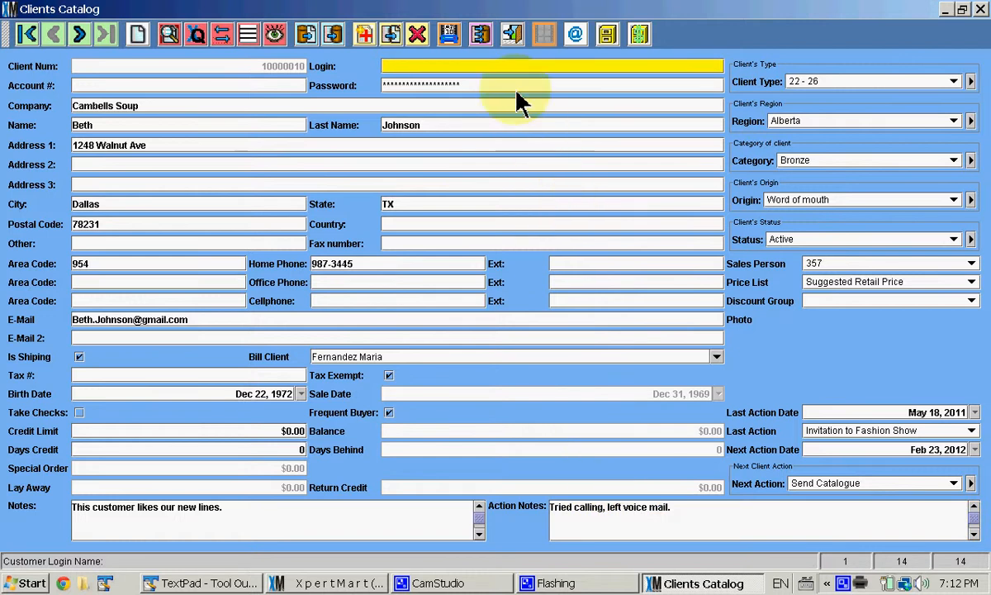
{"action": "left_click", "coordinate": [330, 35]}
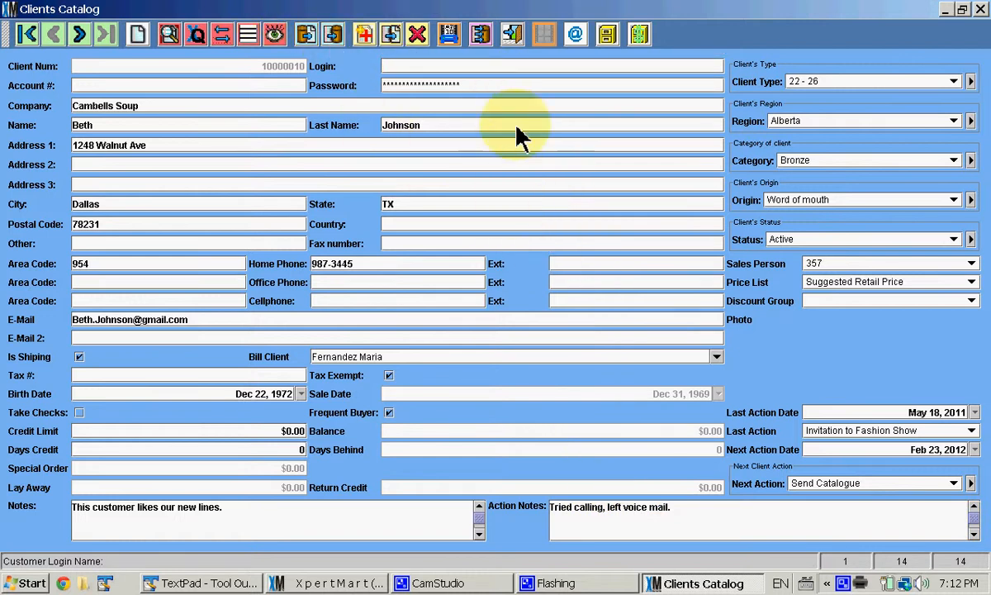
Open the list of client reports and look through it to the last entry.
{"action": "left_click", "coordinate": [452, 36]}
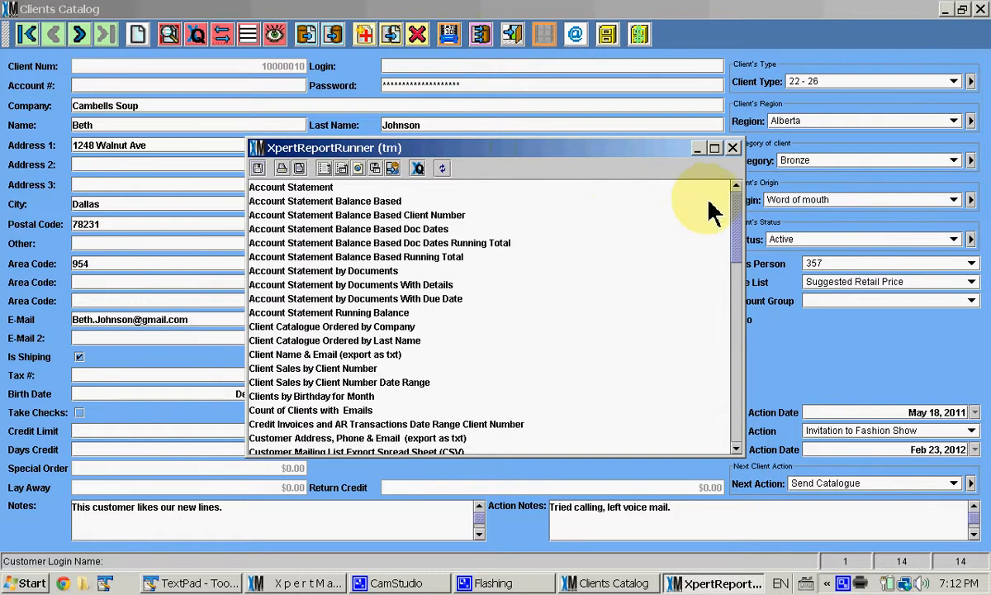
{"action": "left_click_drag", "start_coordinate": [738, 210], "coordinate": [734, 436]}
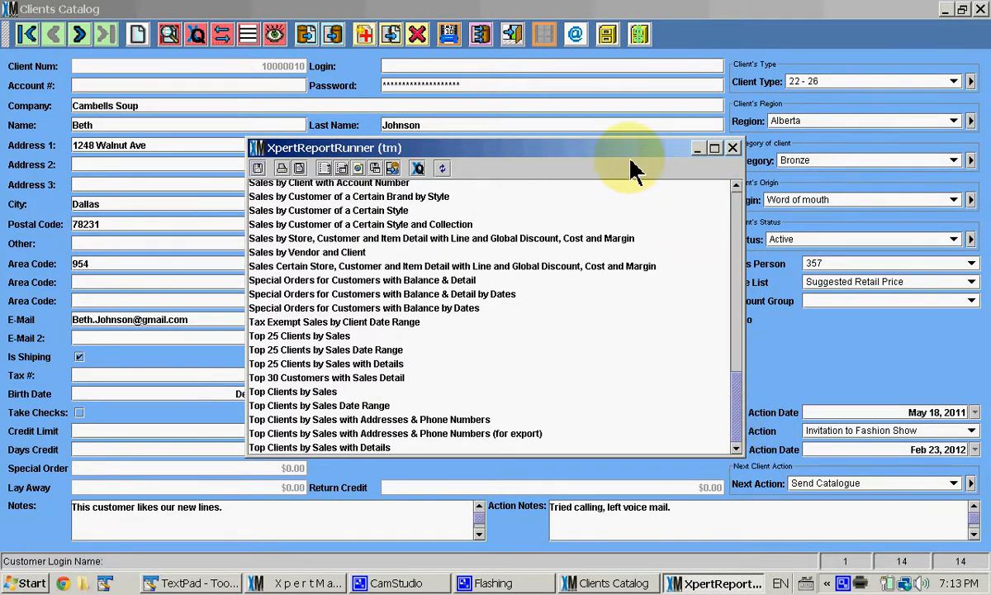